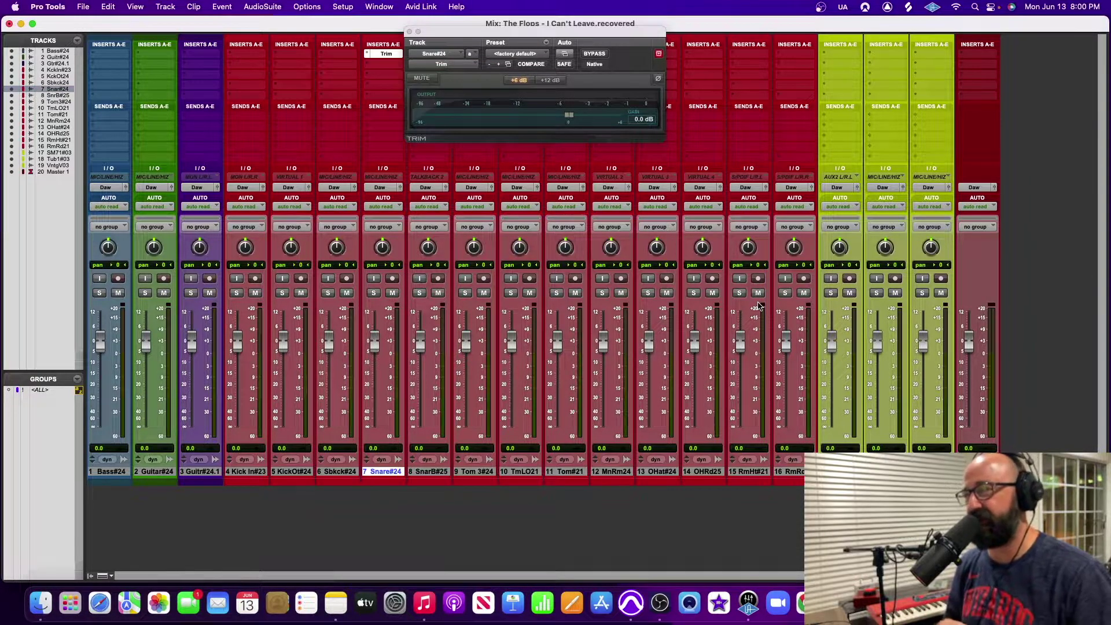
Step: Play the session from 1:17.875 and watch the levels in the Mix window
key(super+equal)
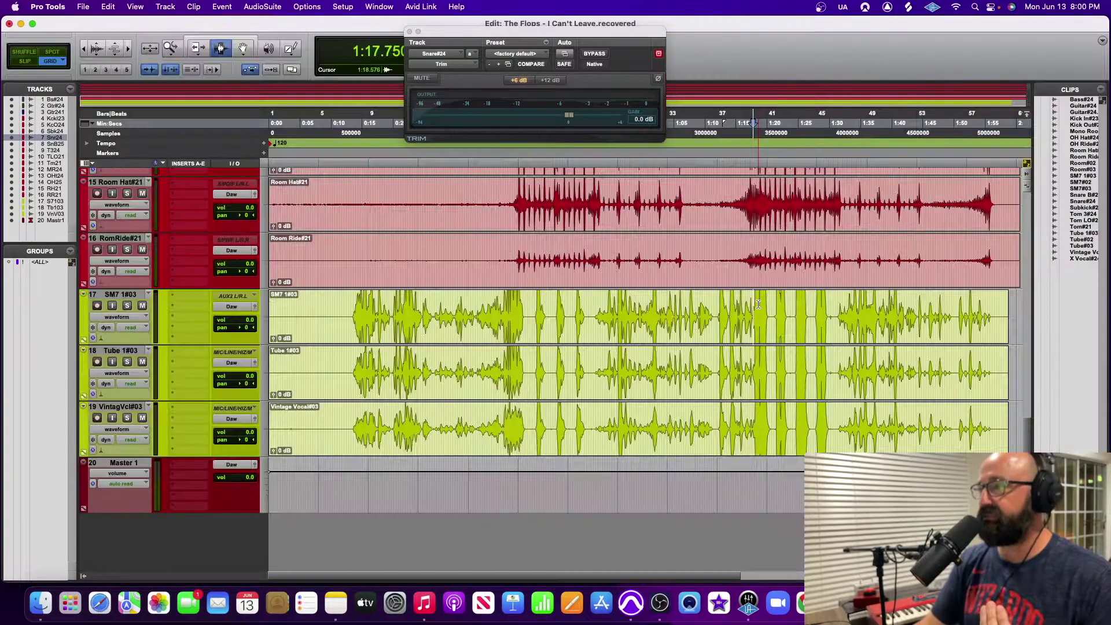
scroll(762, 312, up, 4)
scroll(769, 324, down, 4)
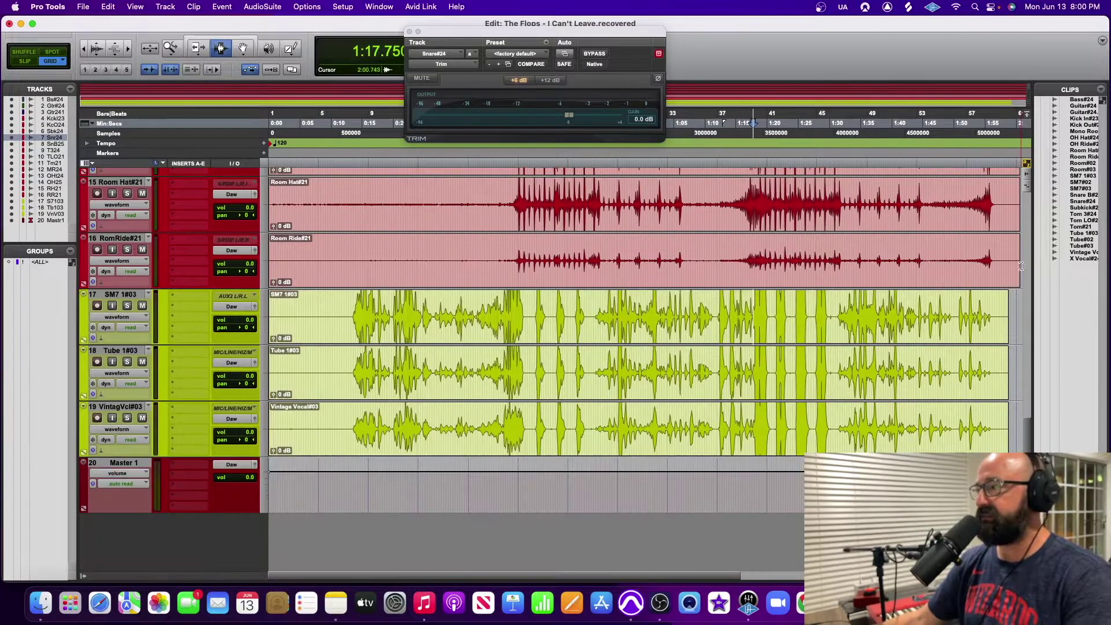
click(755, 308)
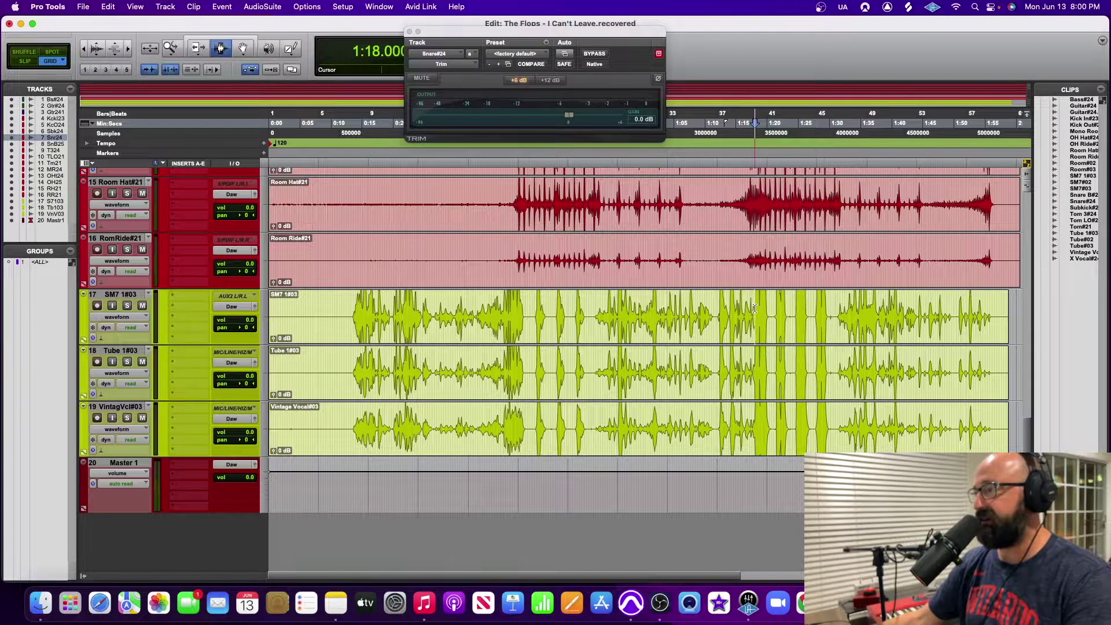
click(754, 308)
key(space)
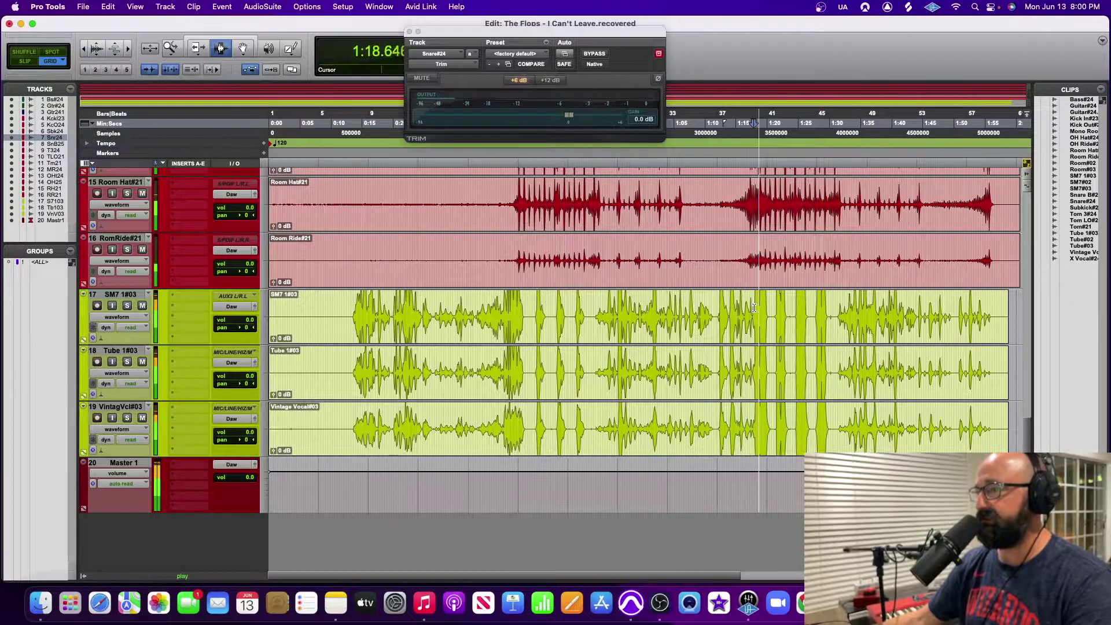
key(super+equal)
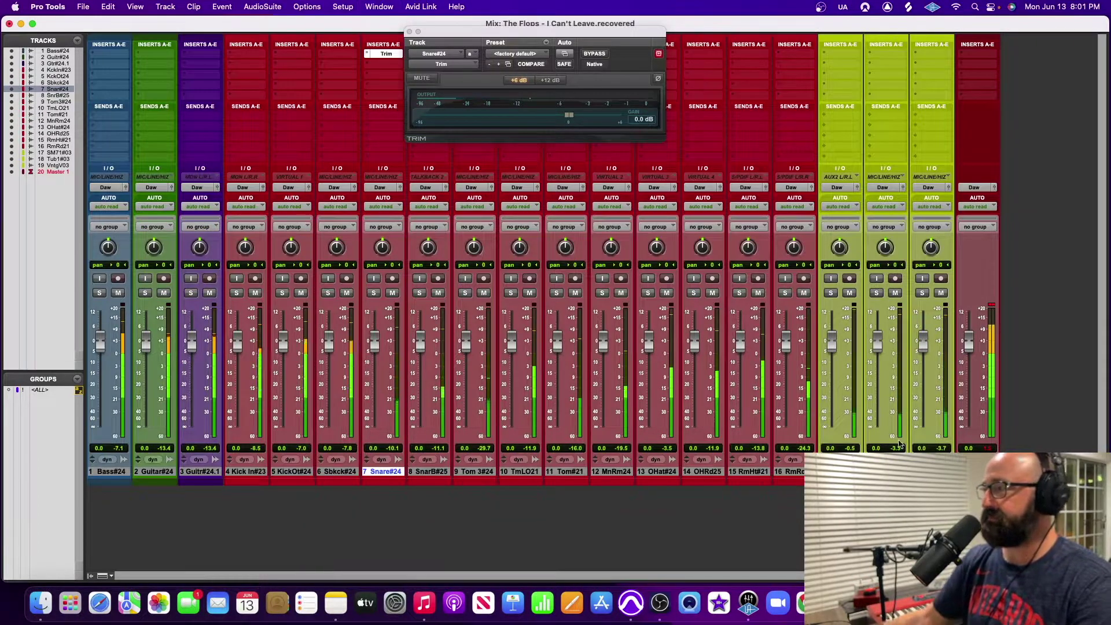
Step: Move the Master 1 strip from the far right to the first track position
drag(977, 471, 110, 472)
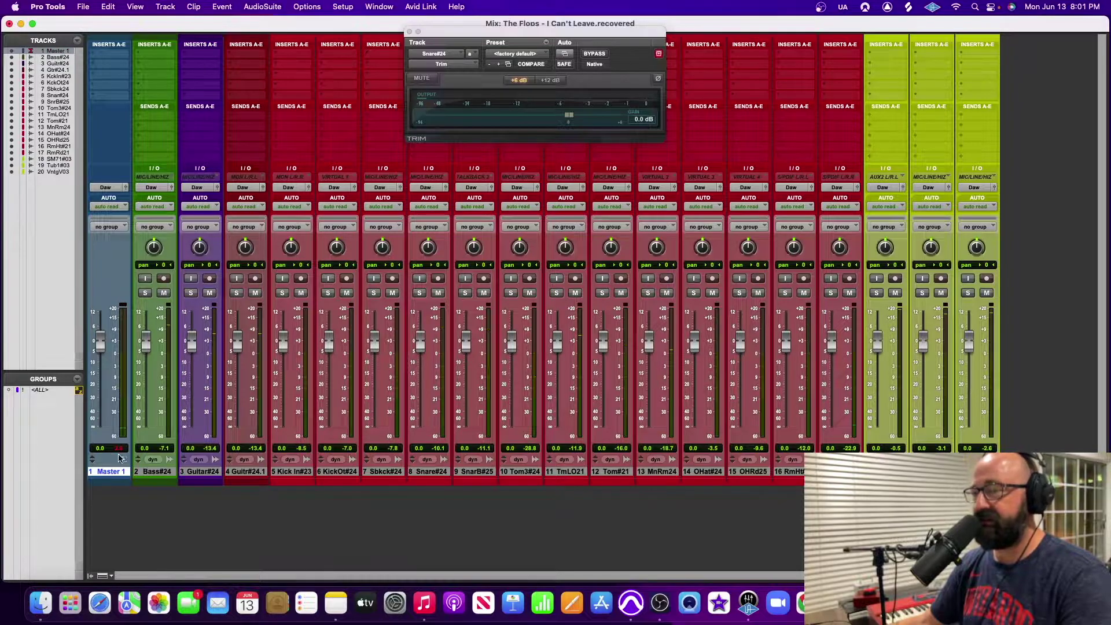
key(super+equal)
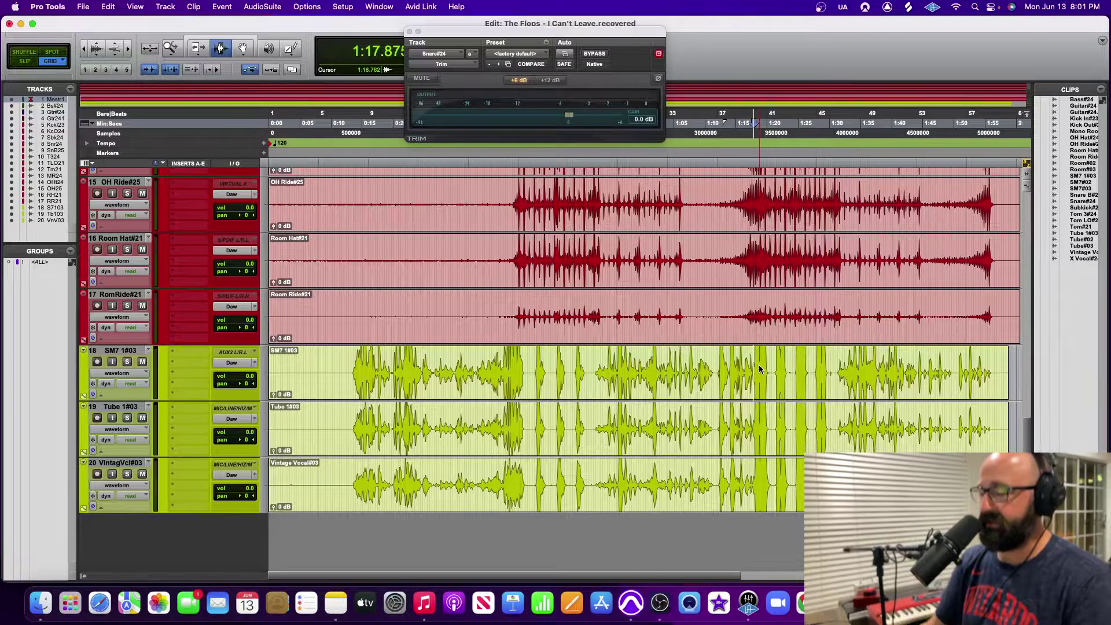
Step: Zoom out, select all grouped clips with the Grabber and drag their clip gain down together
key(super+bracketleft)
key(super+bracketleft)
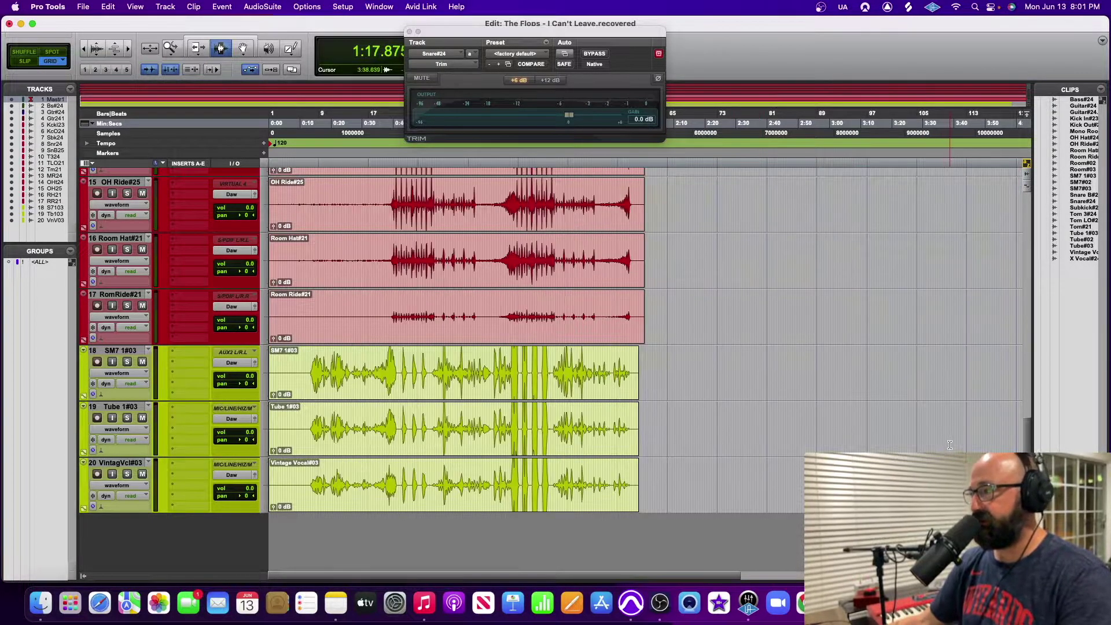
scroll(431, 445, up, 15)
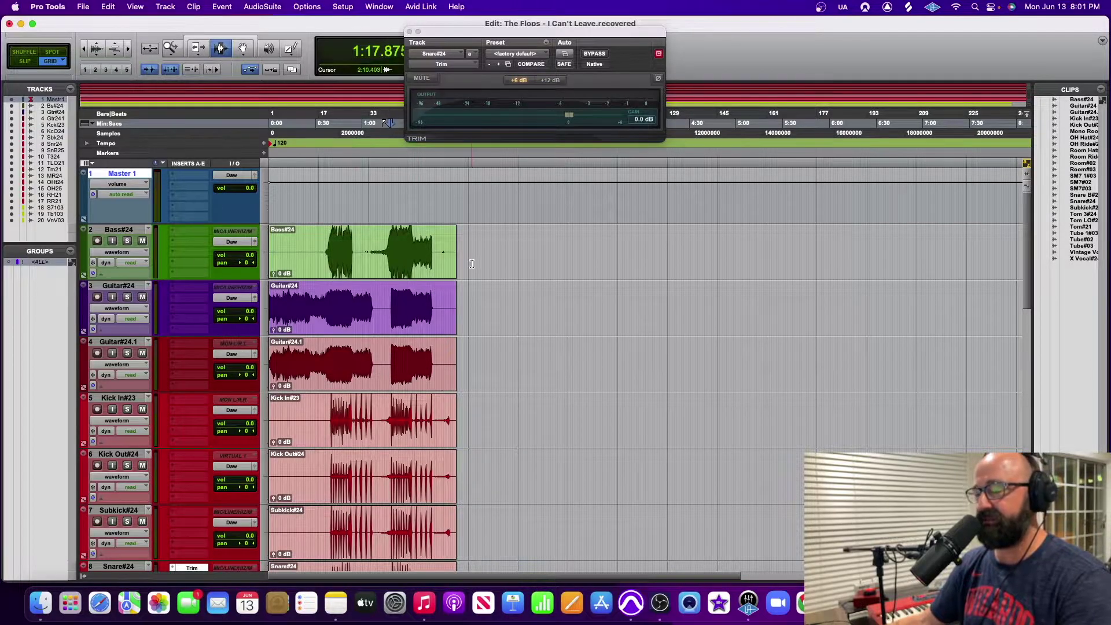
click(243, 48)
click(414, 264)
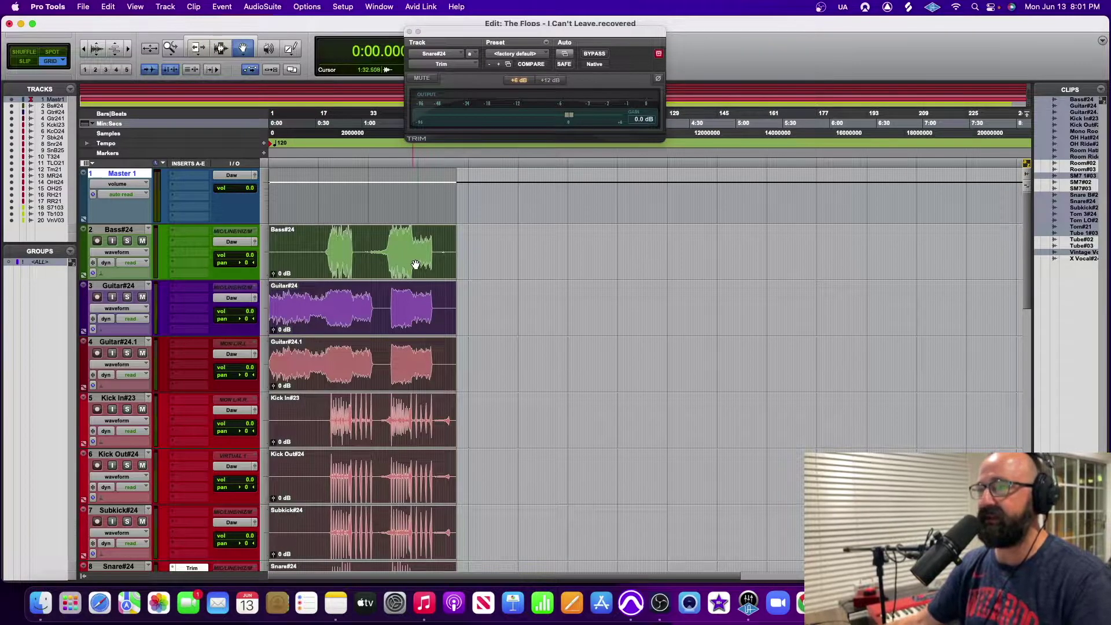
scroll(416, 263, down, 15)
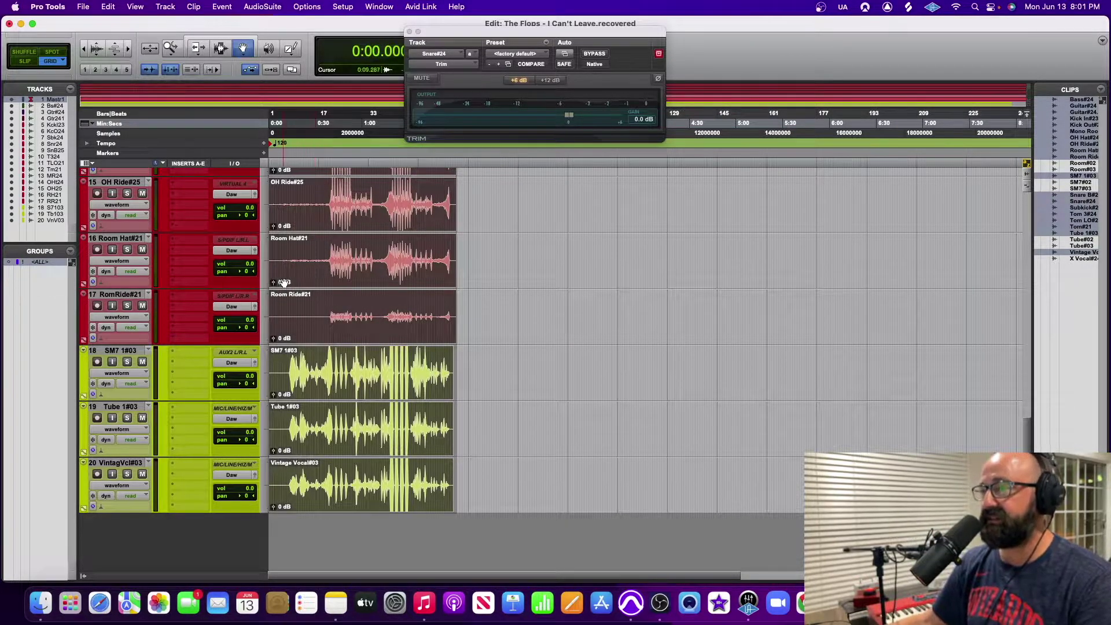
drag(286, 287, 291, 296)
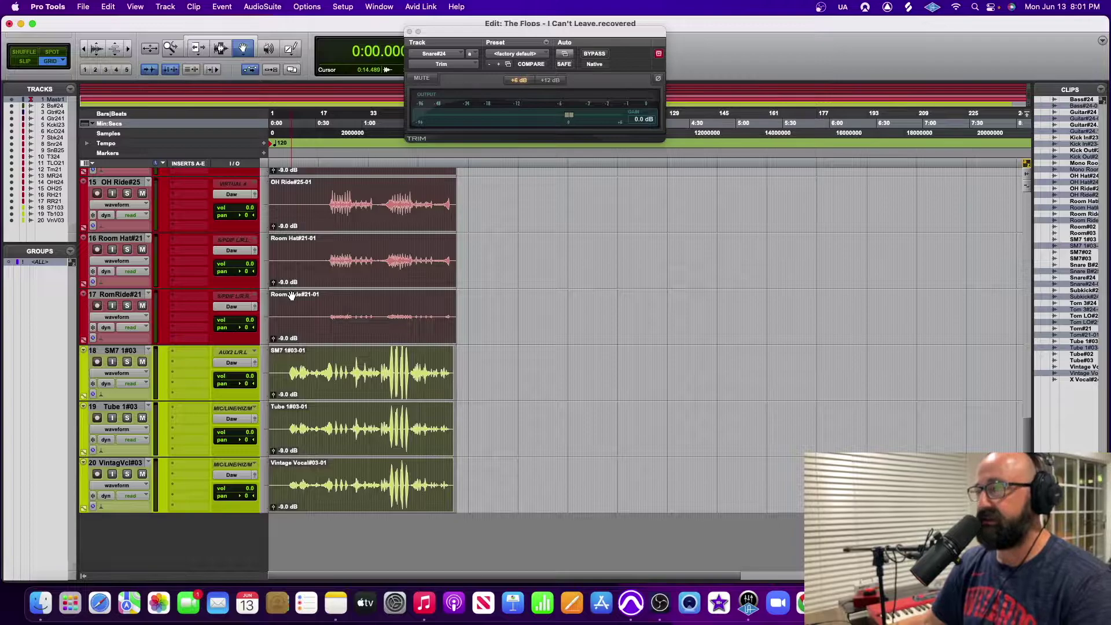
Step: Start playback from 1:15.750 using the Selector tool
key(F7)
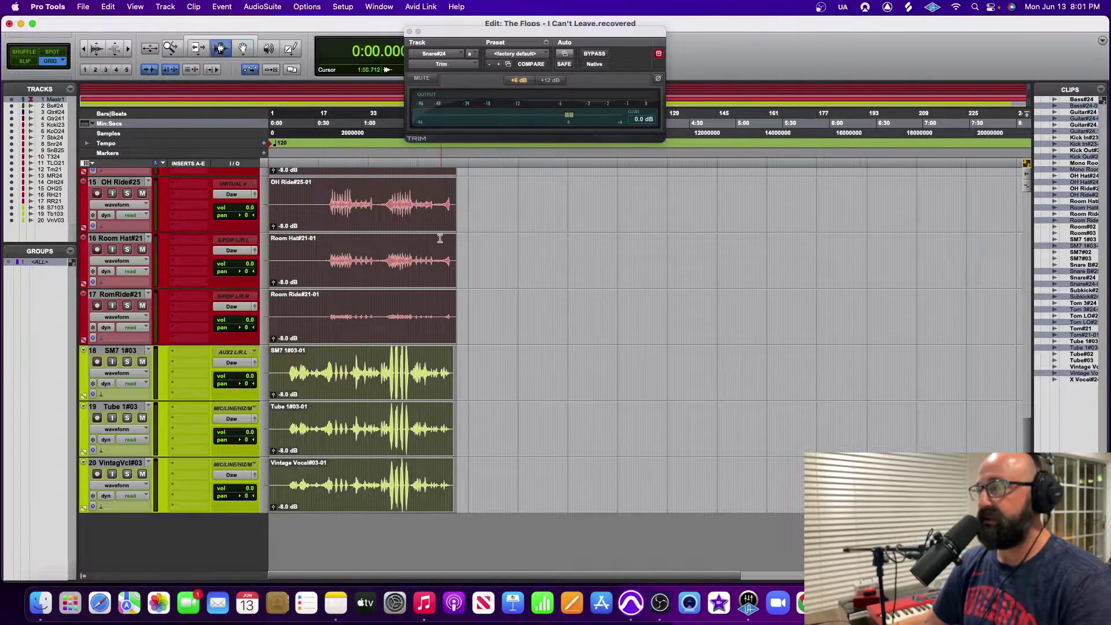
click(387, 366)
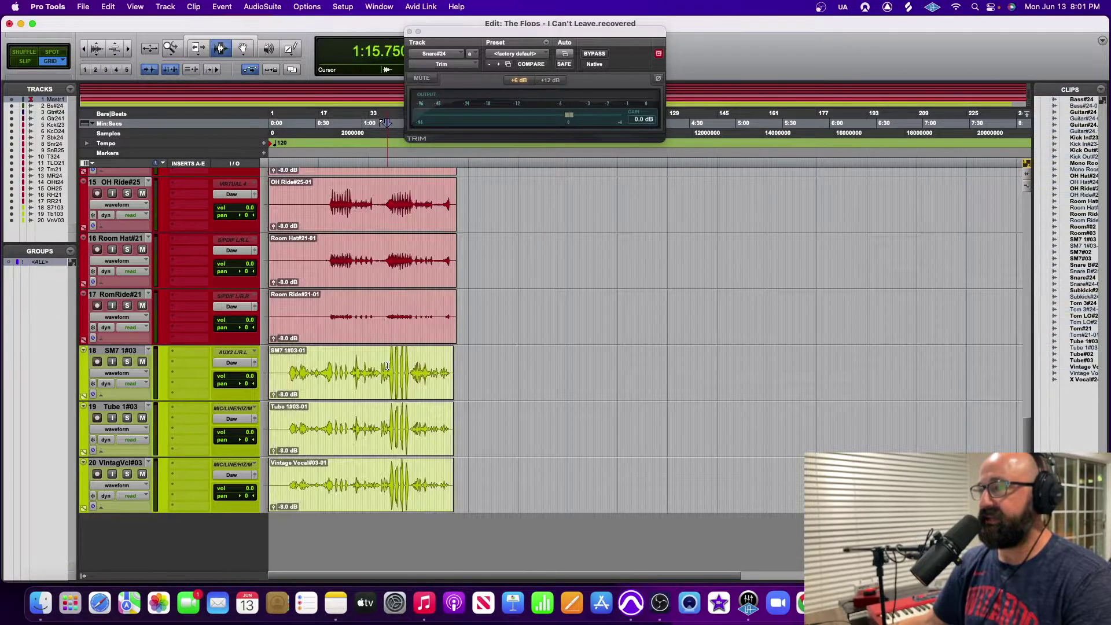
key(space)
Step: Move the Trim plug-in window to the upper right to uncover Snare's Trim insert
key(super+equal)
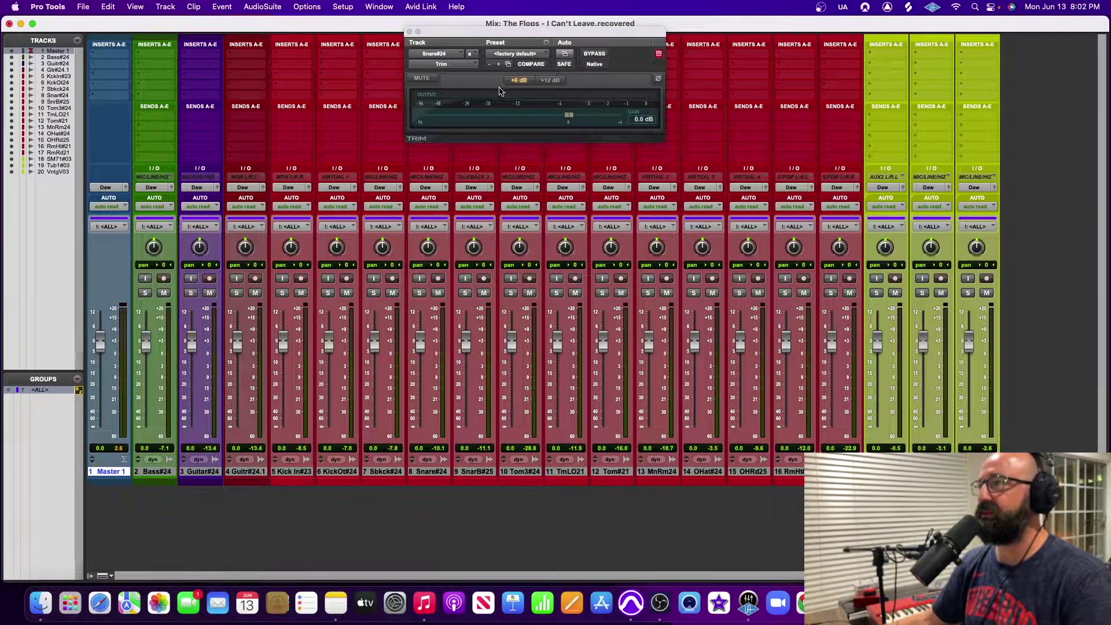
drag(514, 29, 782, 12)
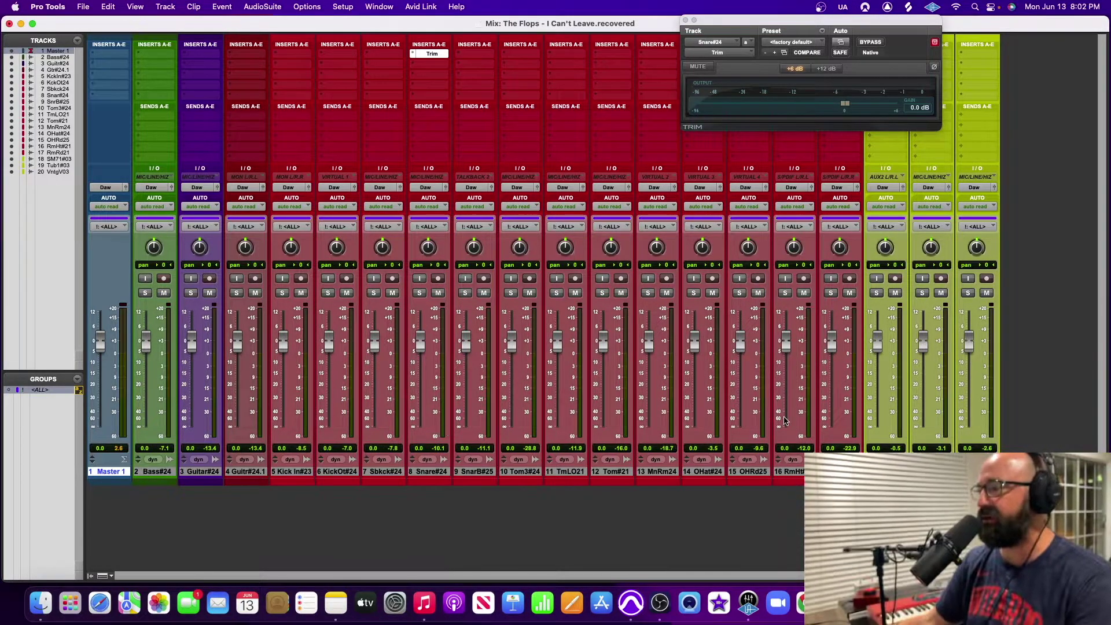
key(super+equal)
Step: Deactivate the <ALL> group so tracks move independently
scroll(365, 296, up, 10)
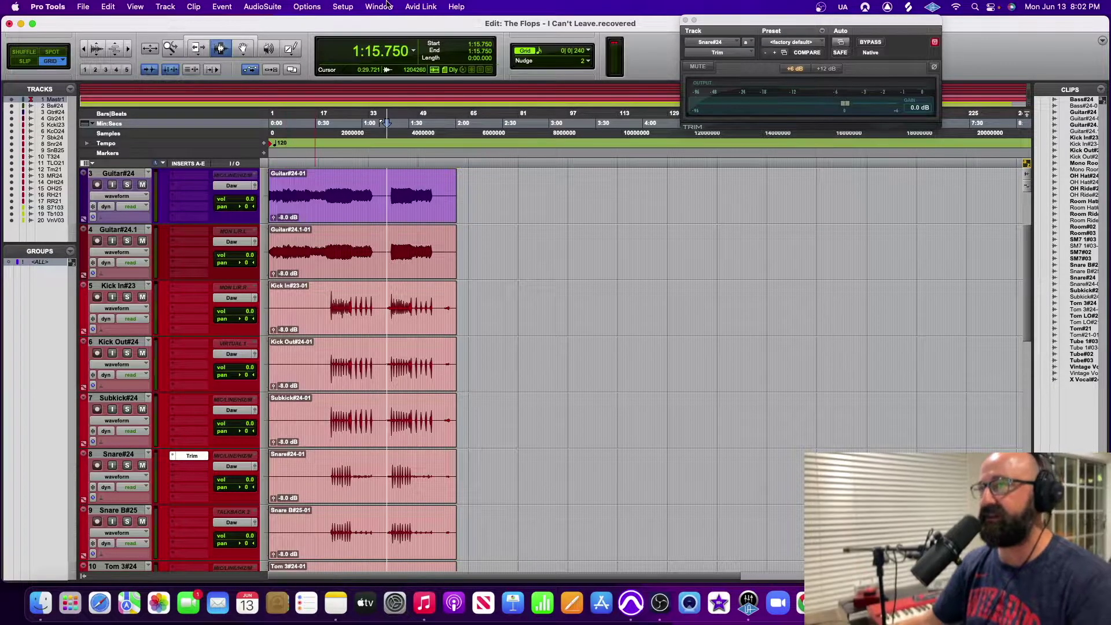
key(super+equal)
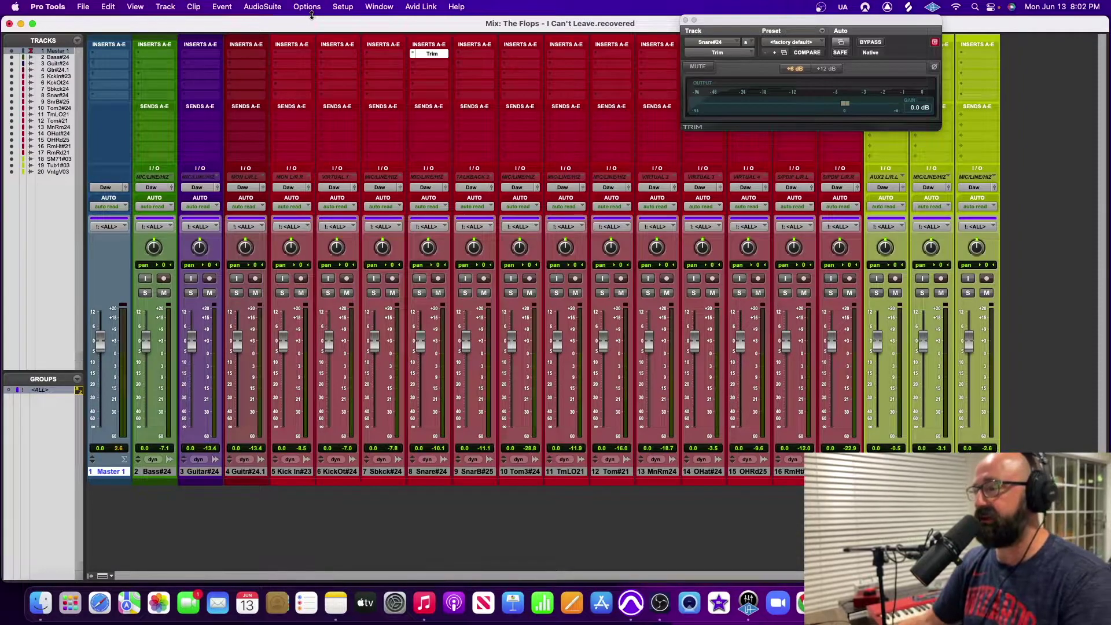
click(308, 7)
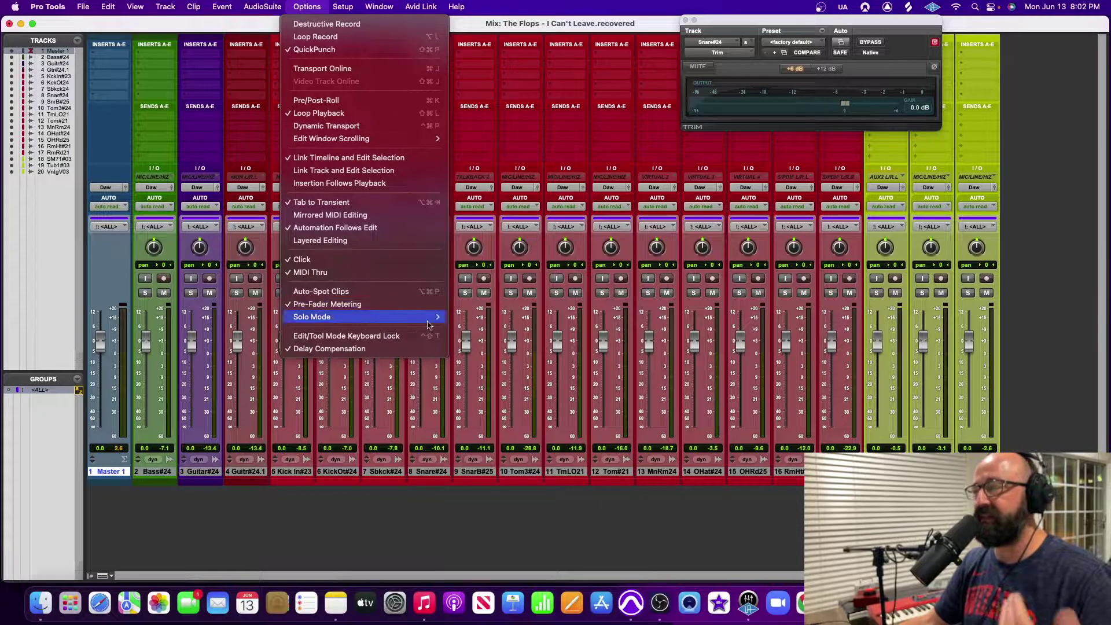
click(449, 420)
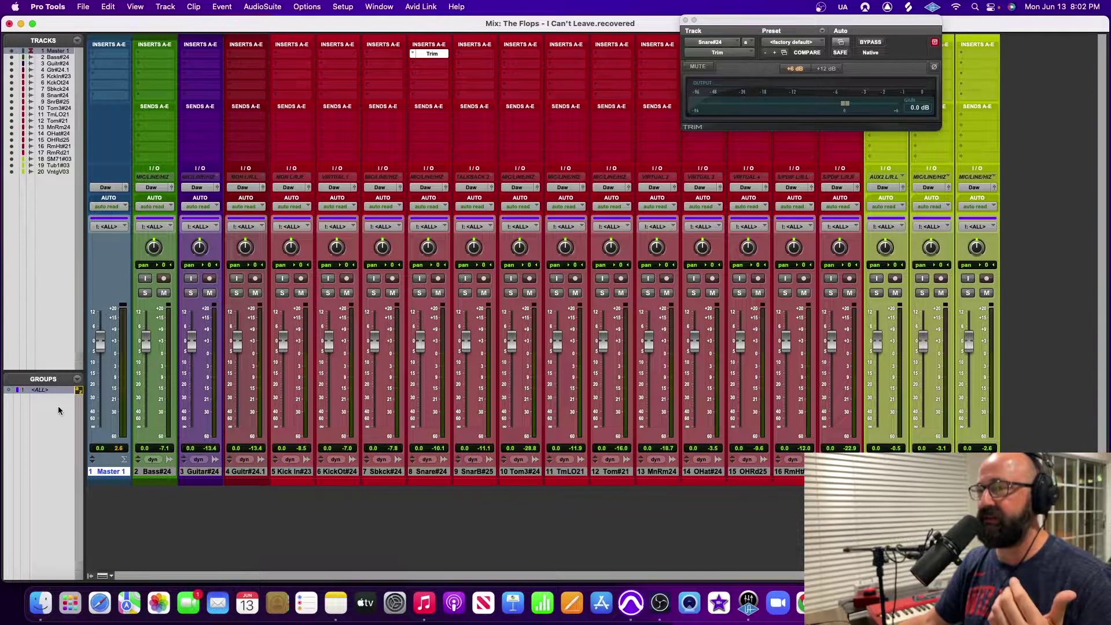
click(53, 391)
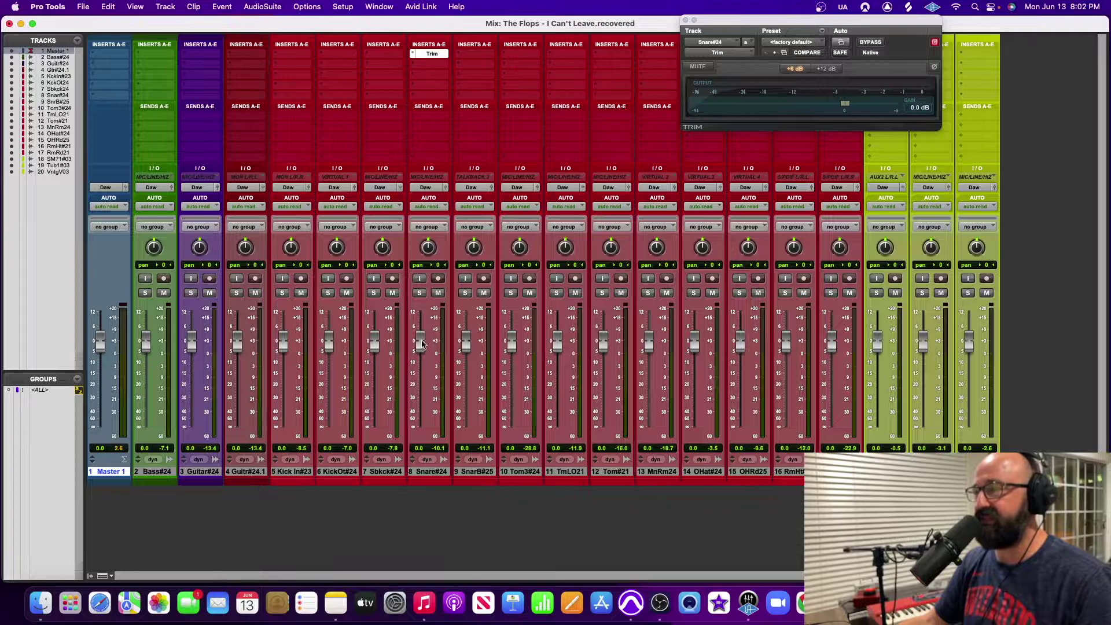
Step: Solo Snare#24 with its fader at 0.0 dB and play from about 0:42
mouse_move(422, 344)
mouse_down()
mouse_move(429, 364)
mouse_move(435, 349)
mouse_up()
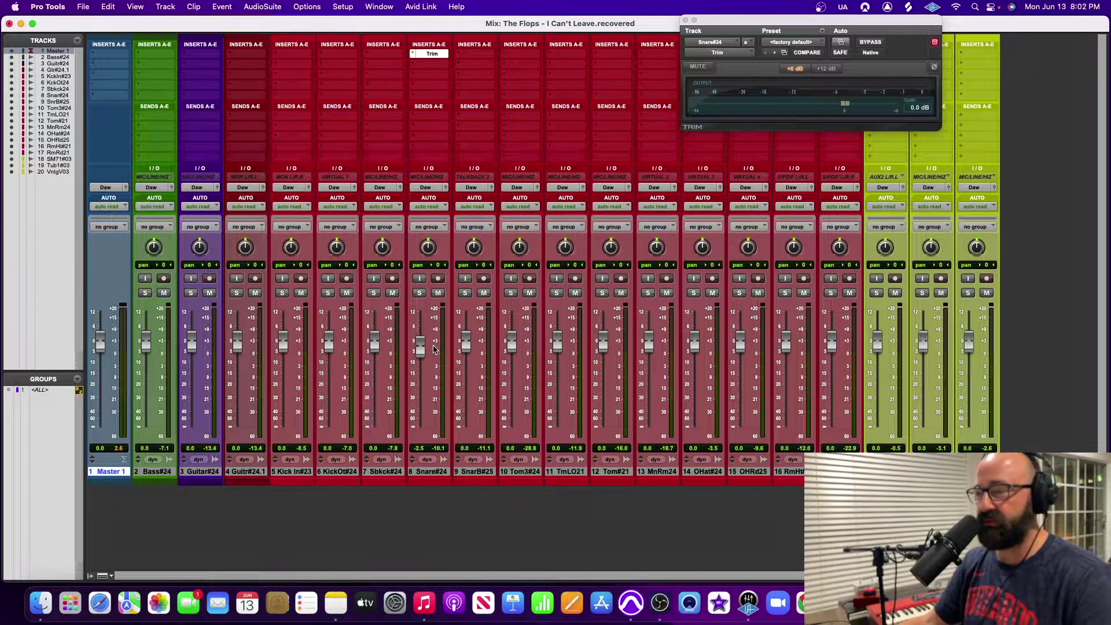
alt+click(419, 346)
click(420, 293)
key(super+equal)
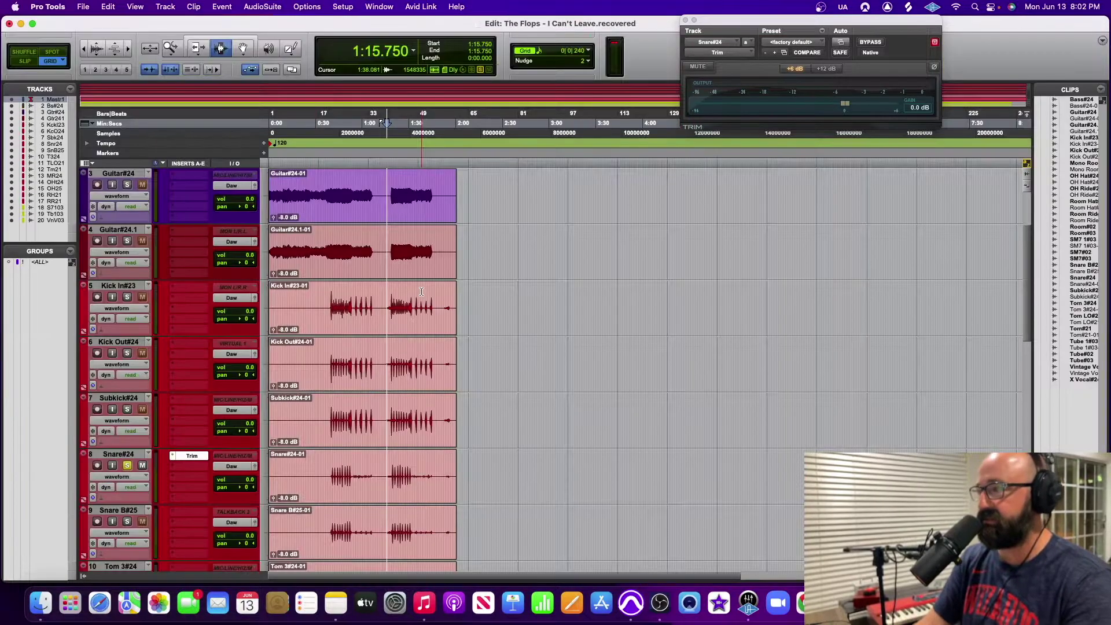
click(335, 308)
key(space)
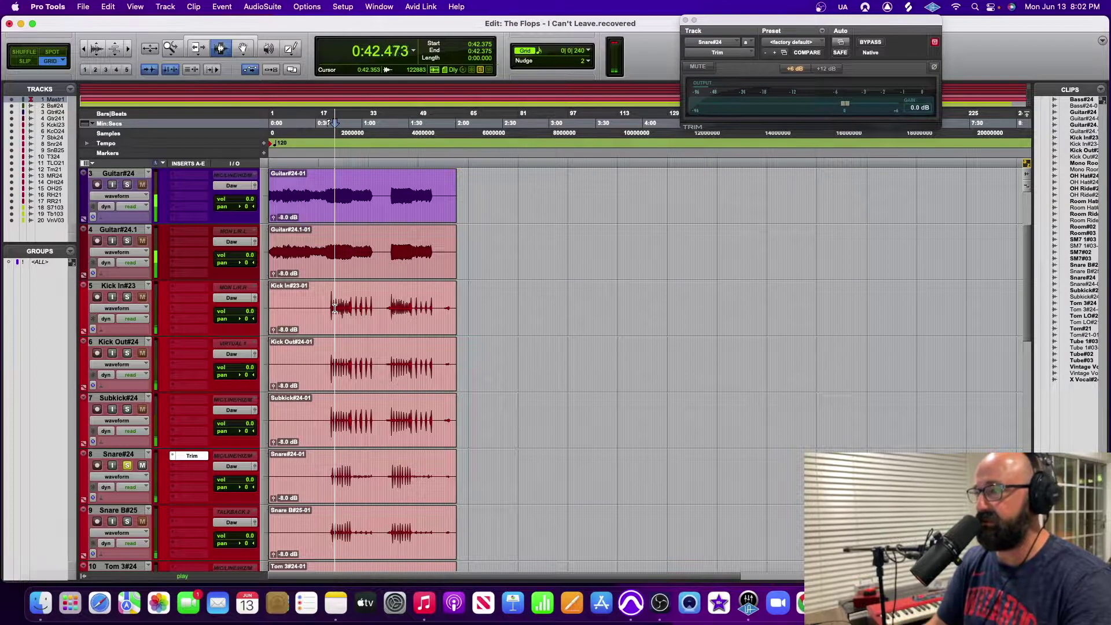
key(super+equal)
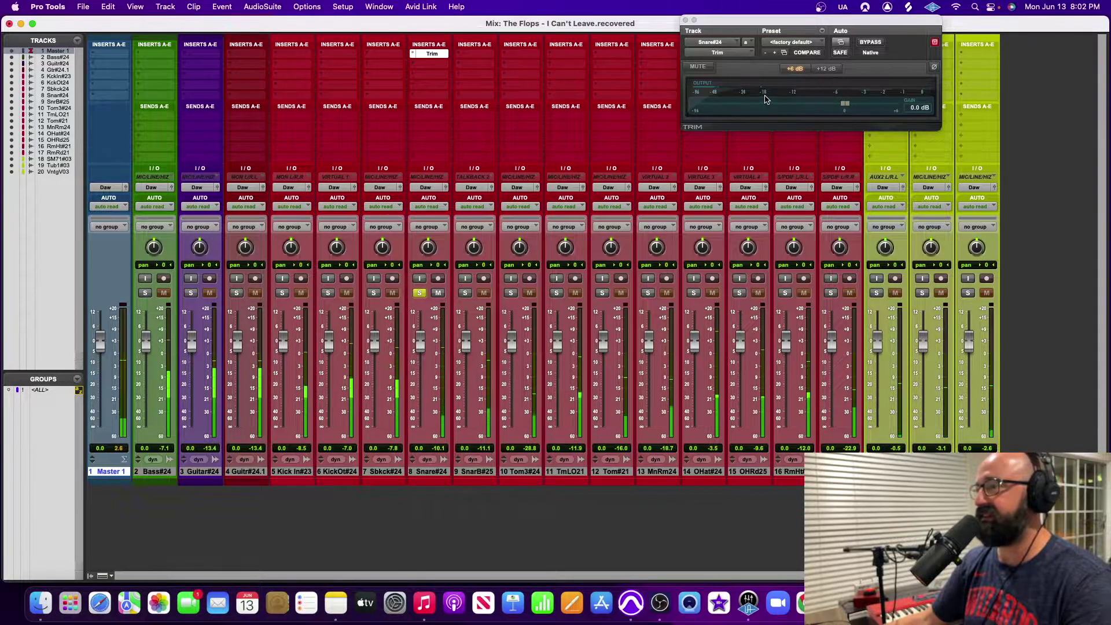
Step: Push the Snare#24 fader to +11.6 dB to compare meters, then reset it to 0 dB
click(306, 6)
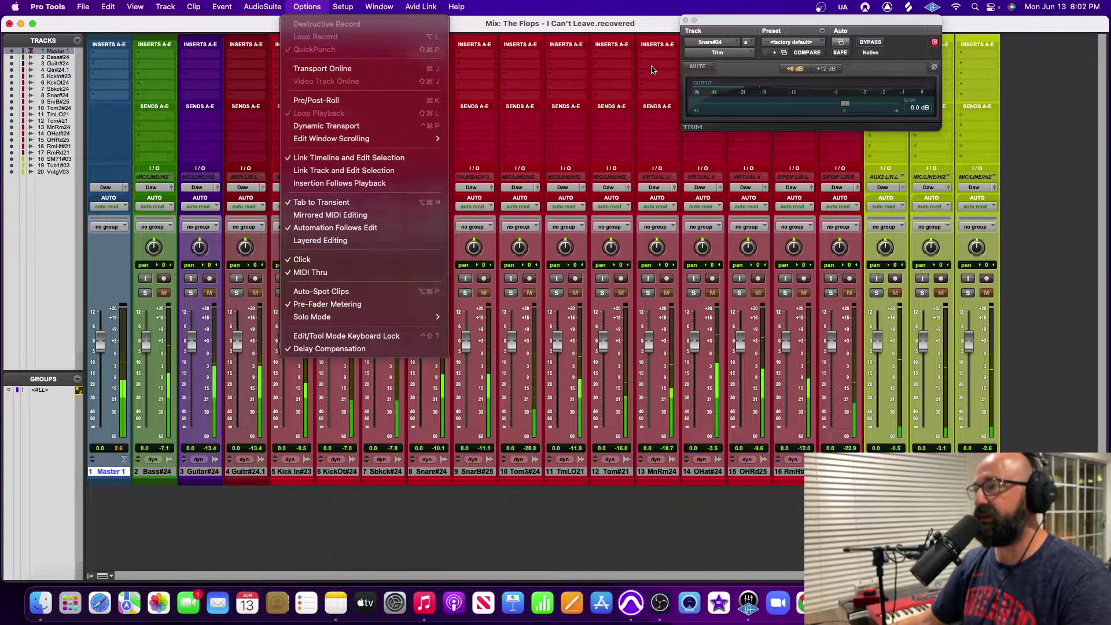
click(566, 113)
click(435, 125)
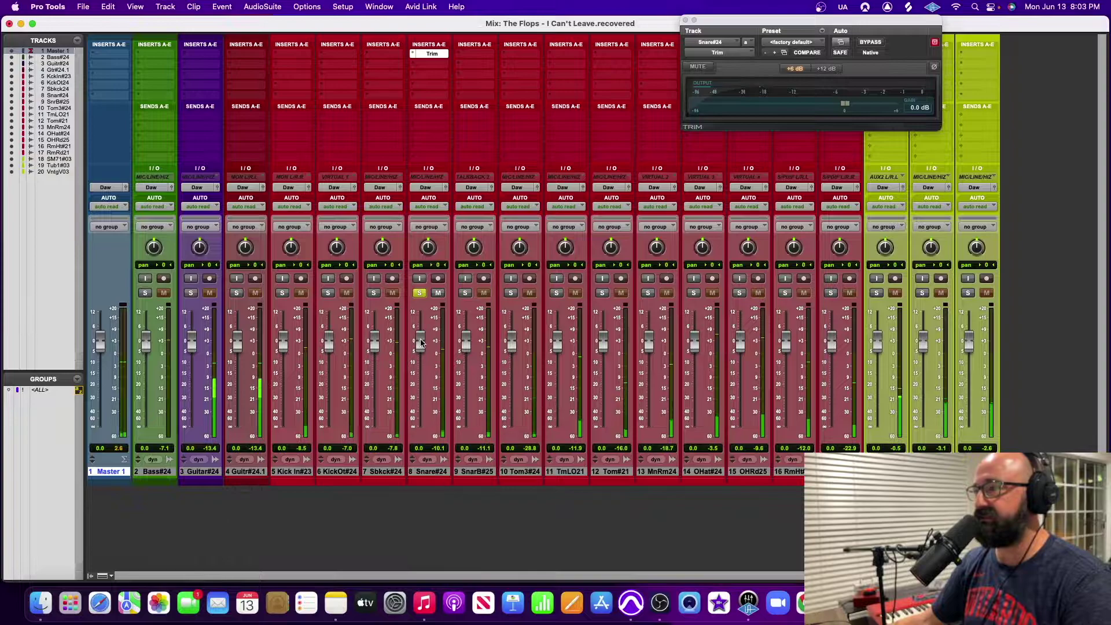
mouse_move(421, 342)
mouse_down()
mouse_move(421, 313)
mouse_move(425, 386)
mouse_move(422, 363)
mouse_up()
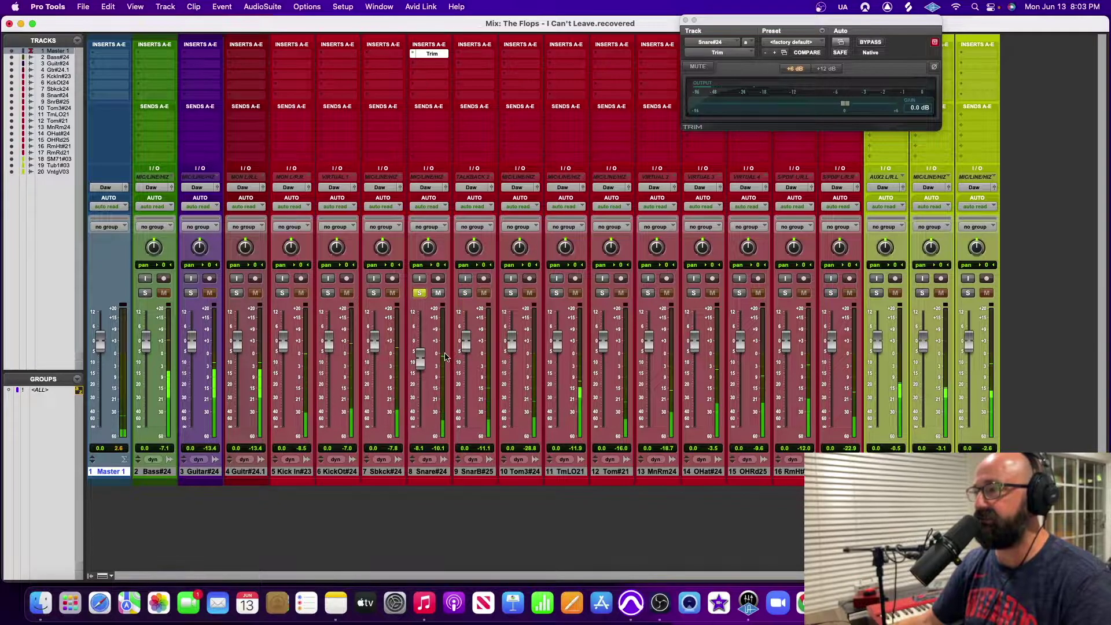
alt+click(422, 363)
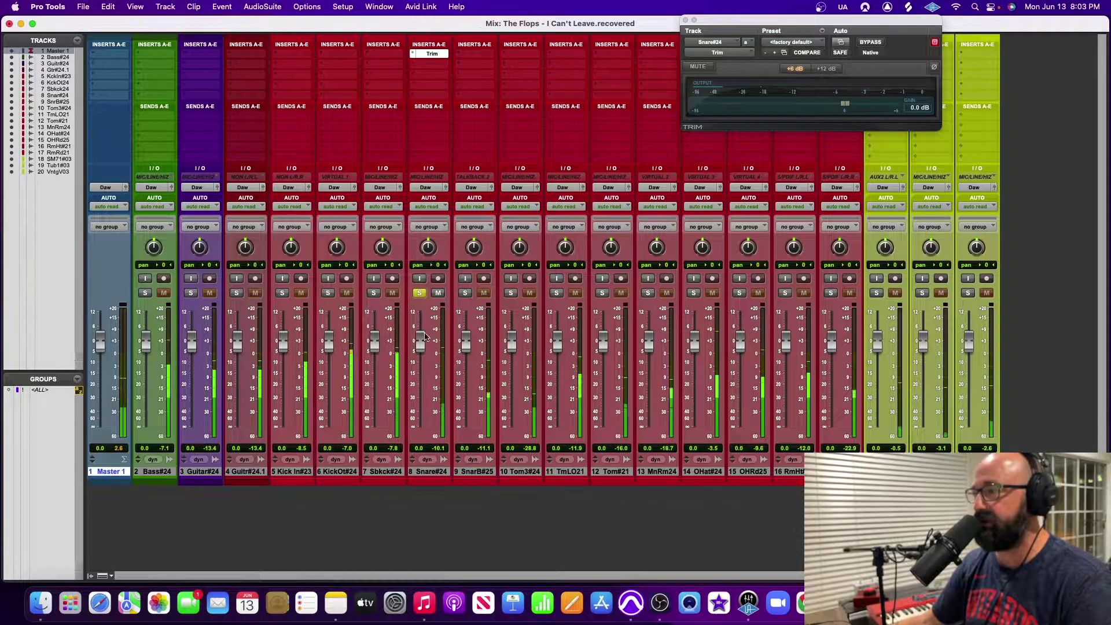
Step: Turn off Pre-Fader Metering, test with the Snare fader at +12 dB, and reset it to 0 dB
click(298, 7)
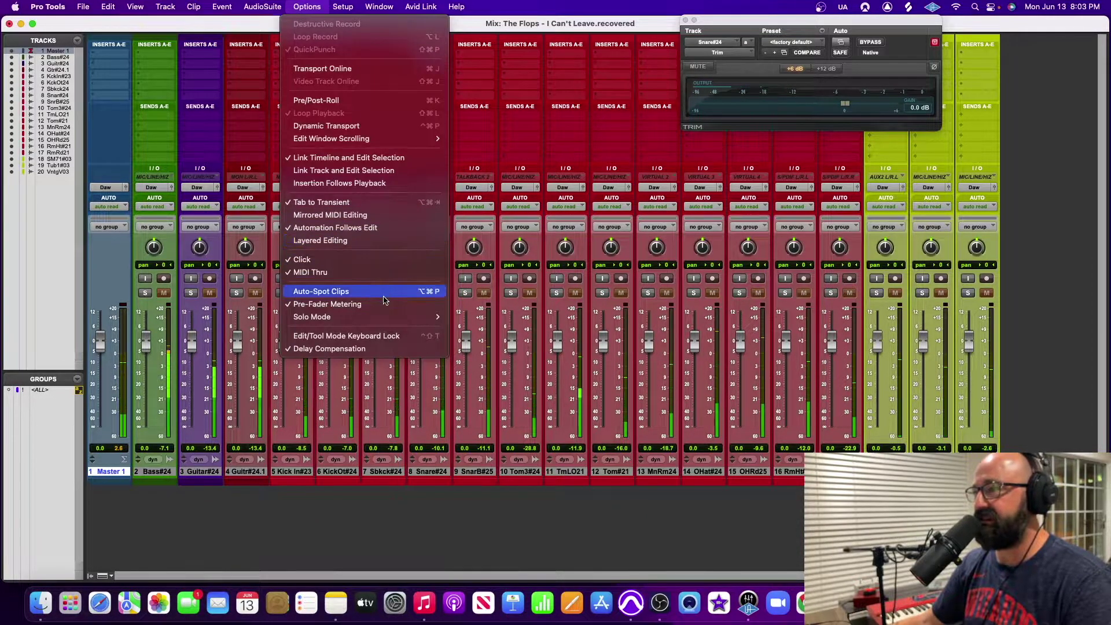
click(423, 347)
drag(423, 347, 422, 319)
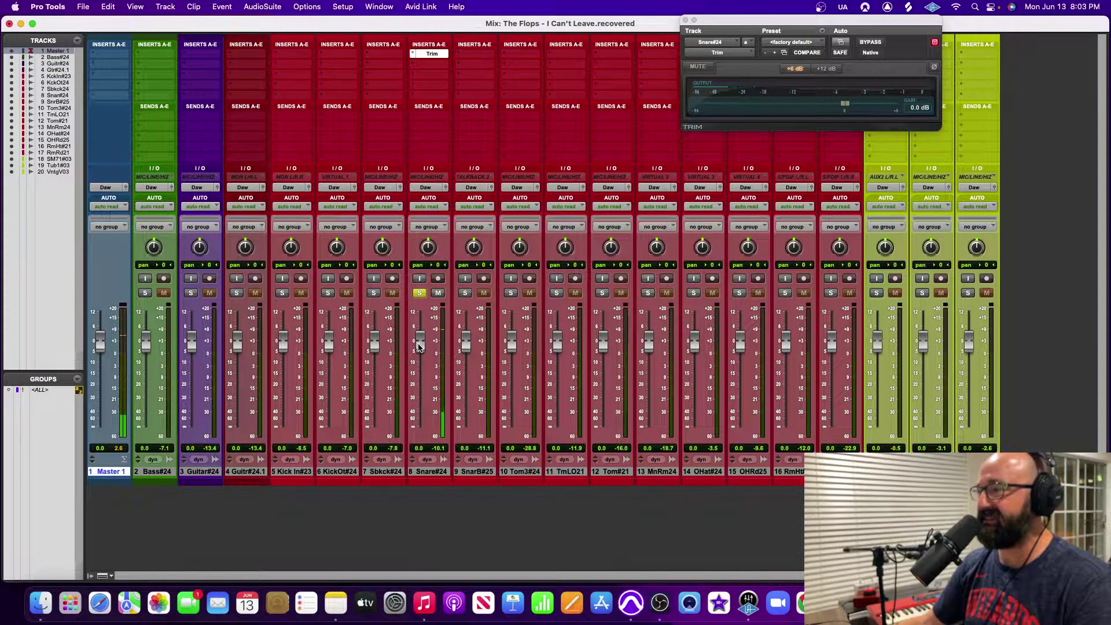
drag(420, 349, 421, 319)
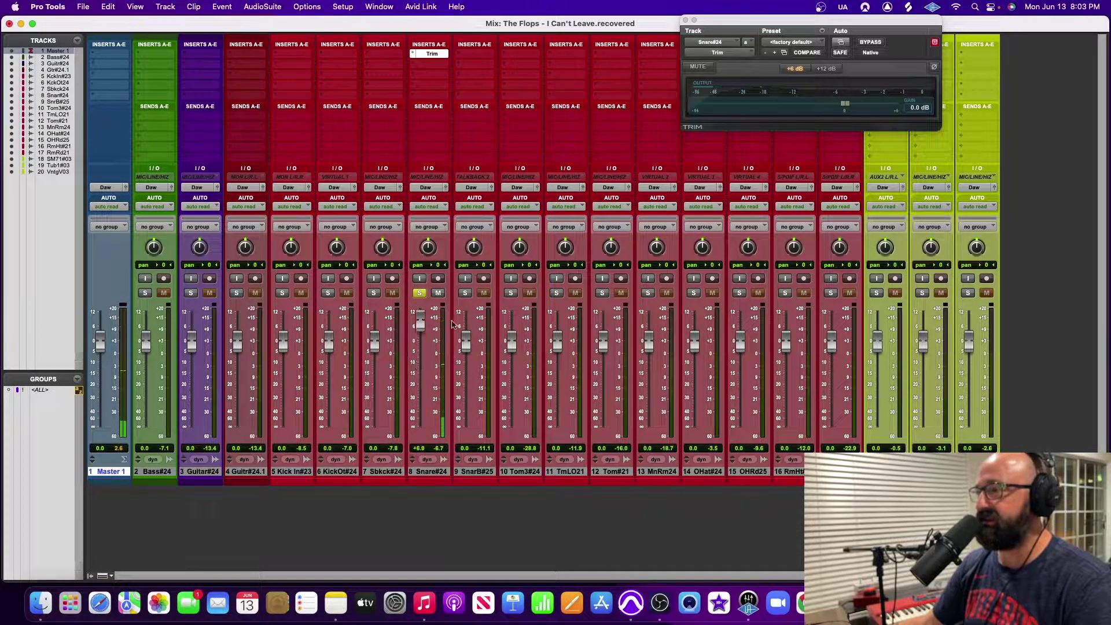
alt+click(421, 319)
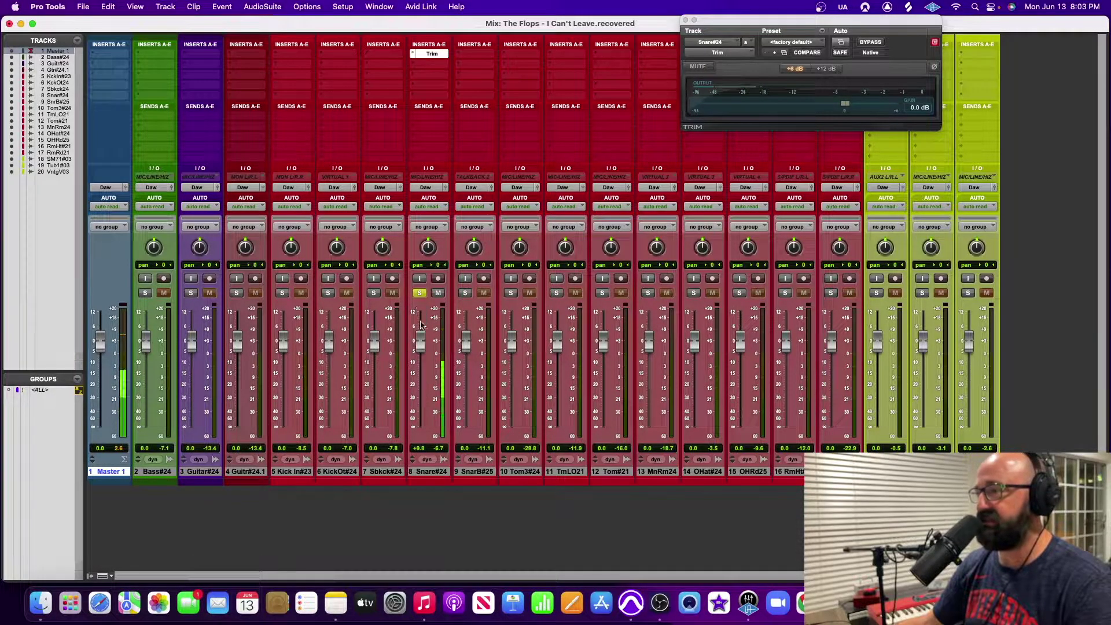
click(307, 6)
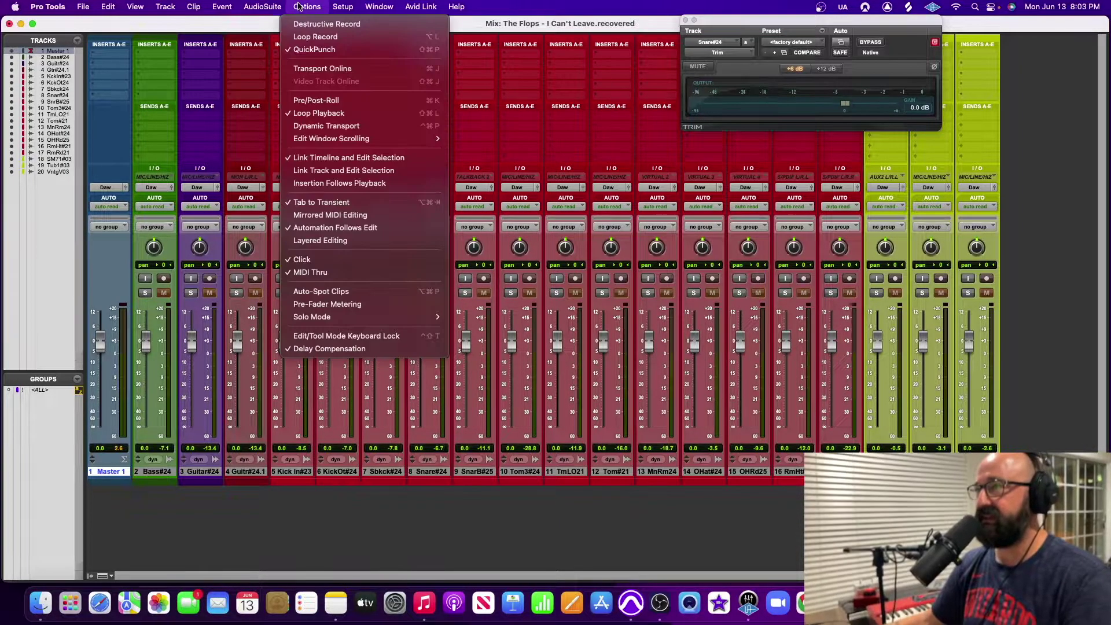
Step: Re-enable Pre-Fader Metering and return to a zoomed-out Edit window showing all clips
click(402, 305)
mouse_move(421, 343)
mouse_down()
mouse_move(422, 327)
mouse_move(421, 340)
mouse_up()
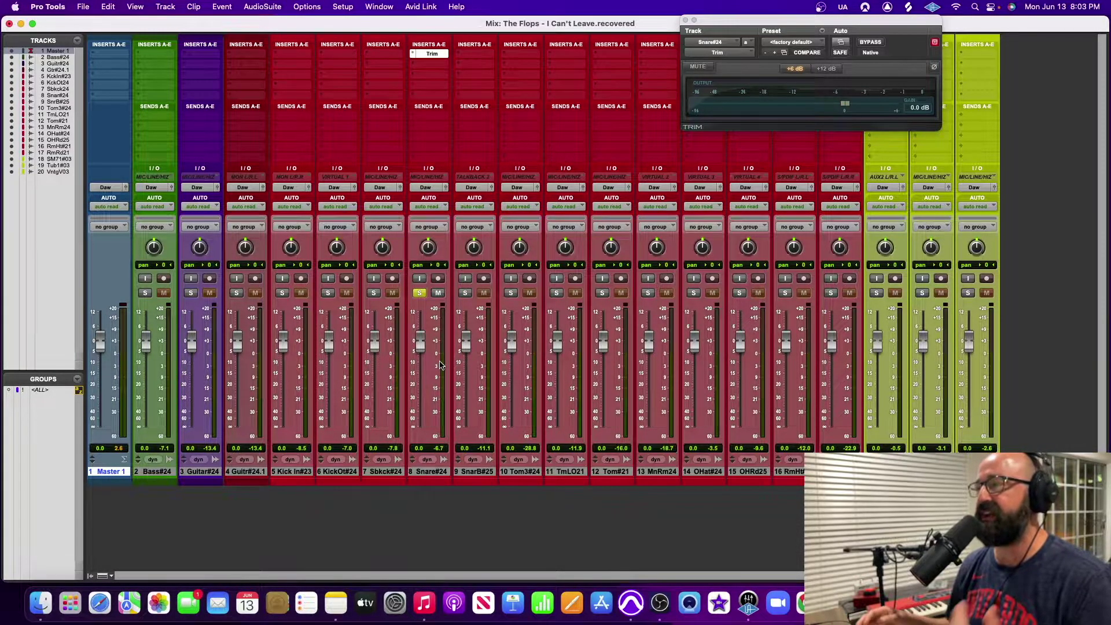
click(308, 7)
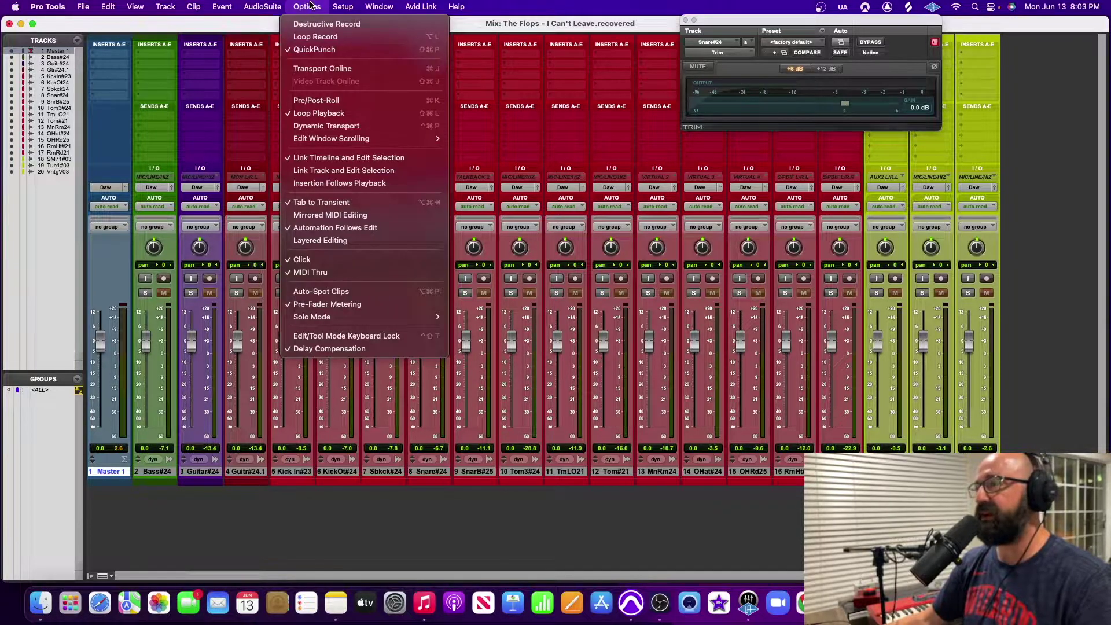
click(324, 28)
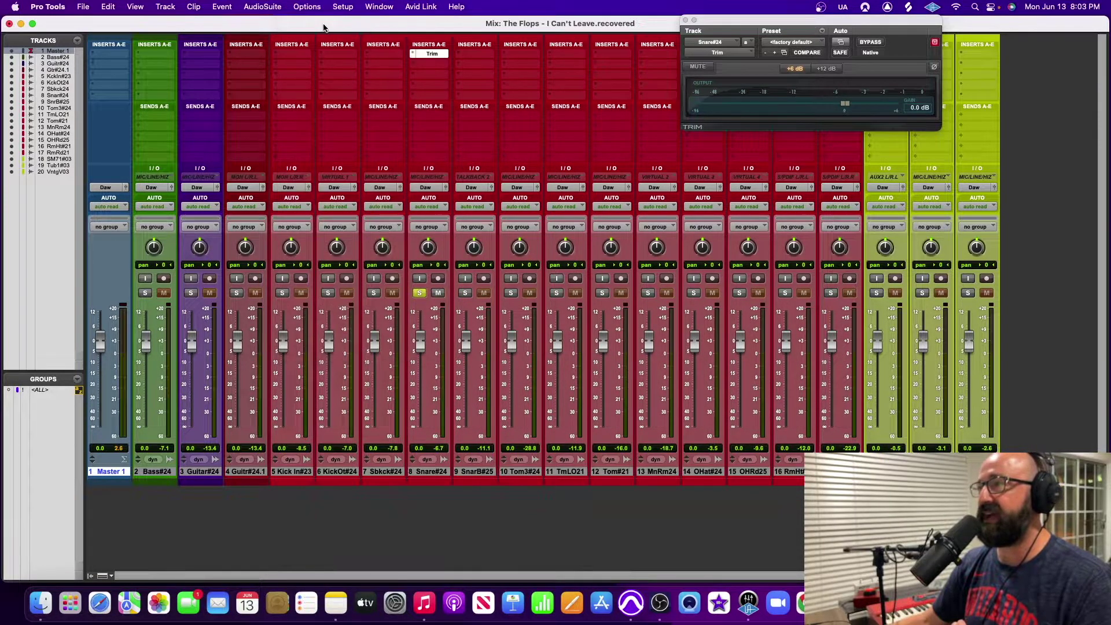
click(307, 7)
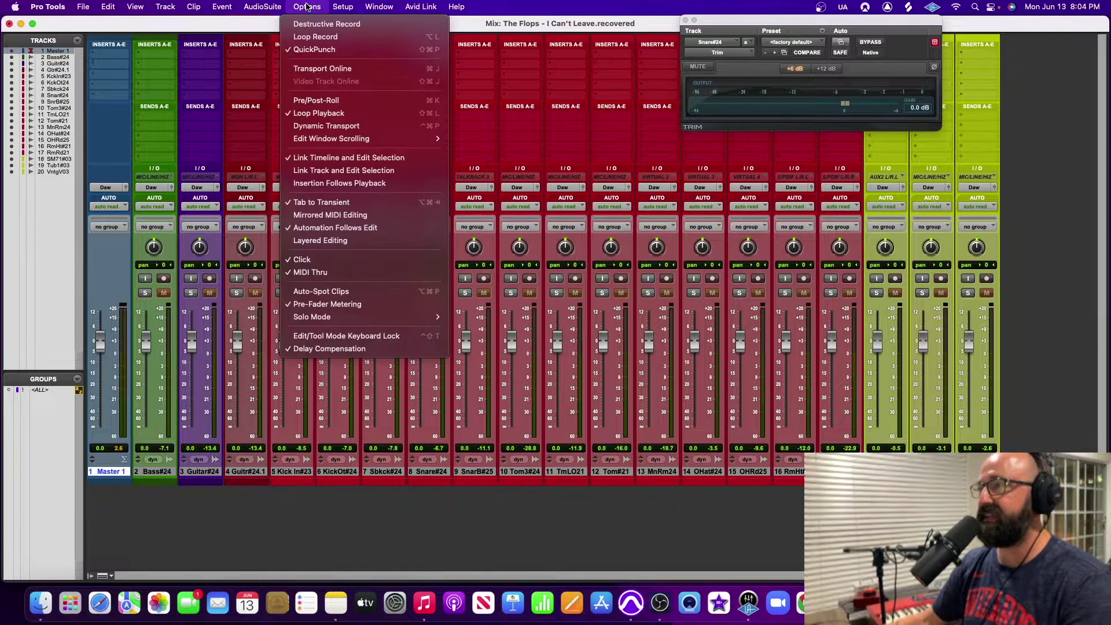
click(326, 305)
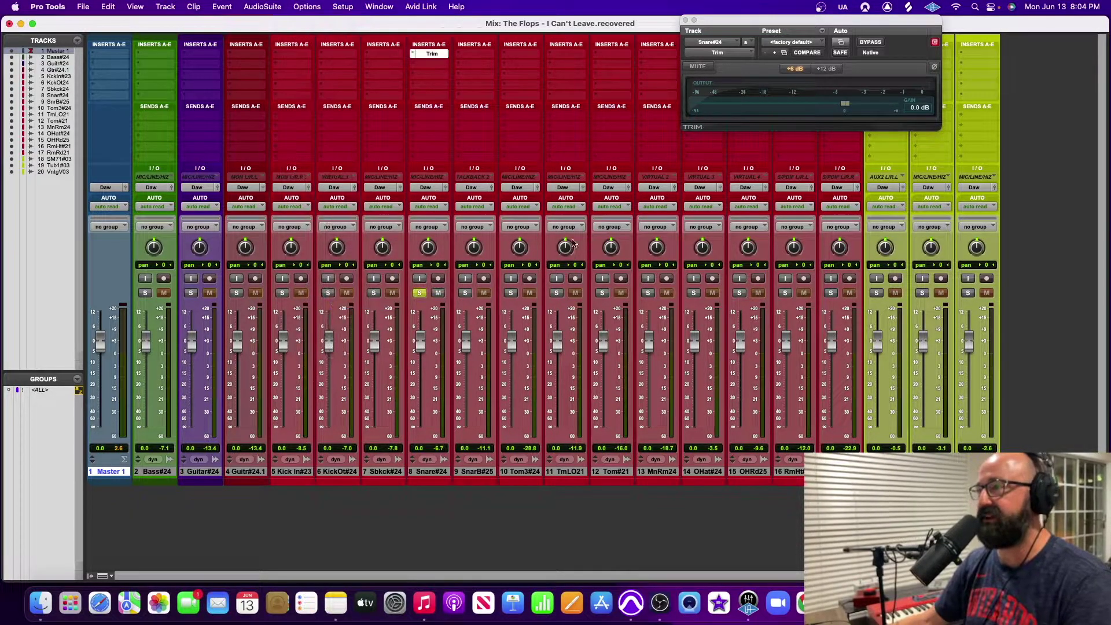
key(super+equal)
key(super+bracketleft)
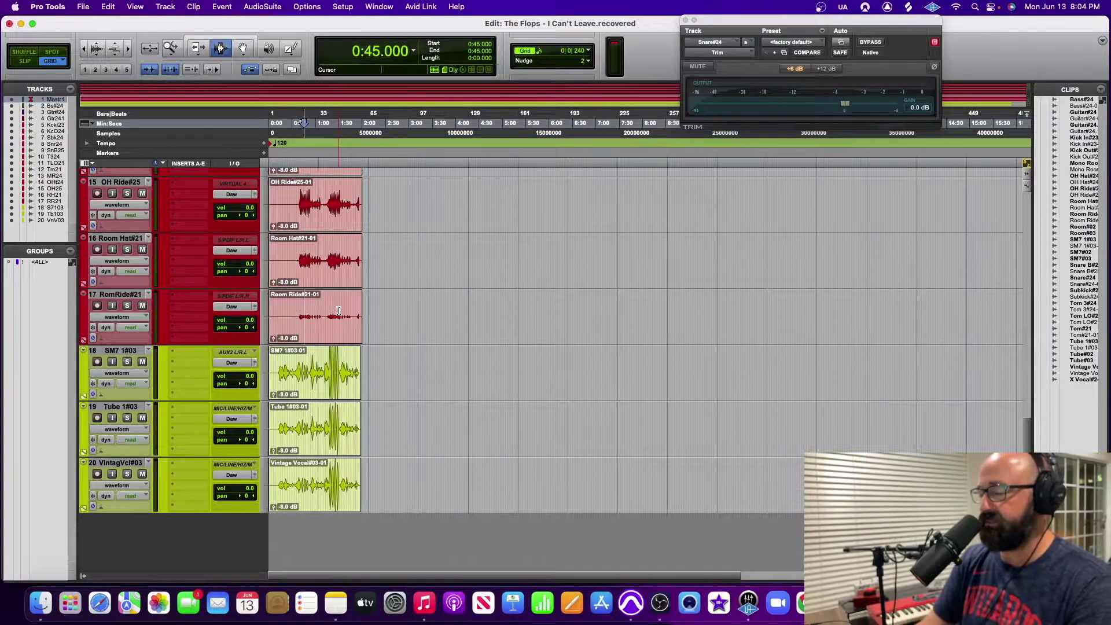
Step: Solo Room Hat and Room Ride and play from 0:47.750 while watching the meters
key(super+equal)
click(830, 293)
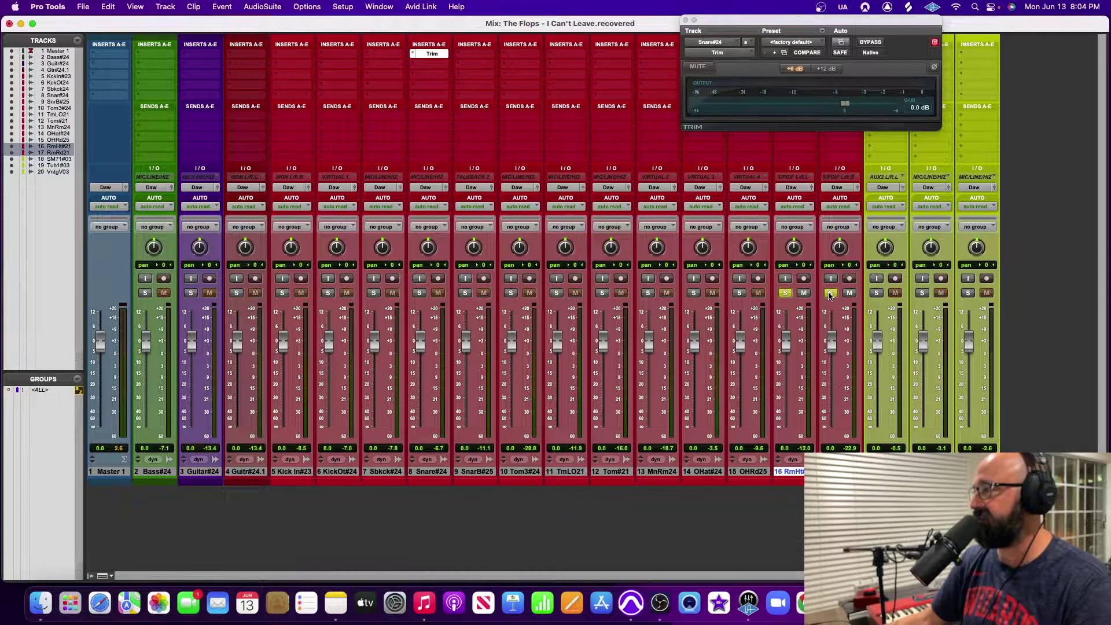
key(super+equal)
key(super+bracketright)
key(super+bracketright)
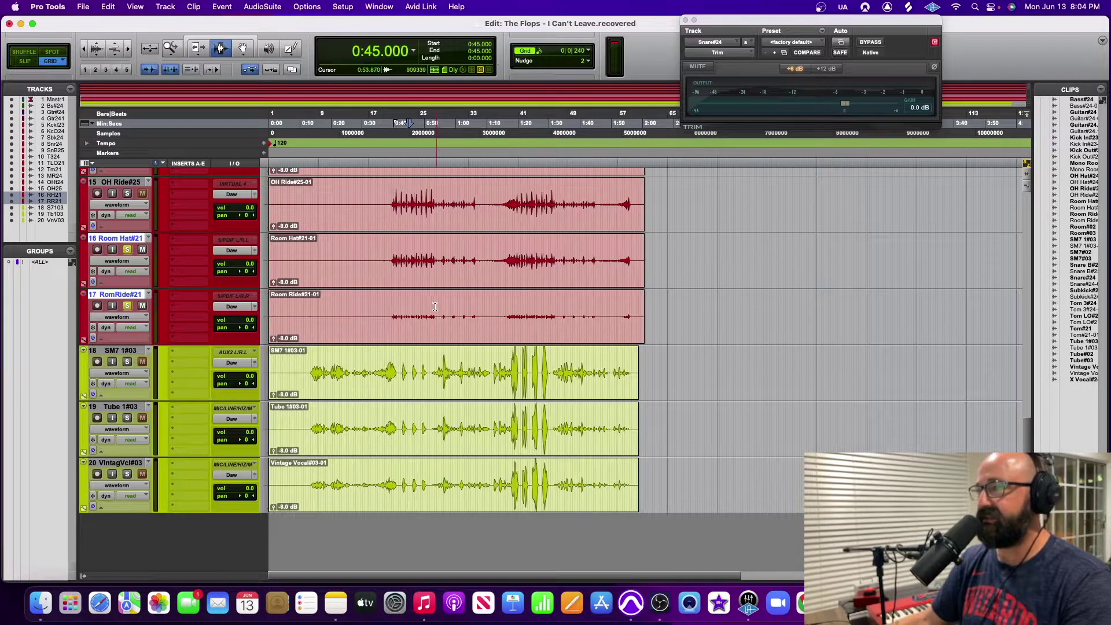
click(417, 306)
key(space)
click(417, 306)
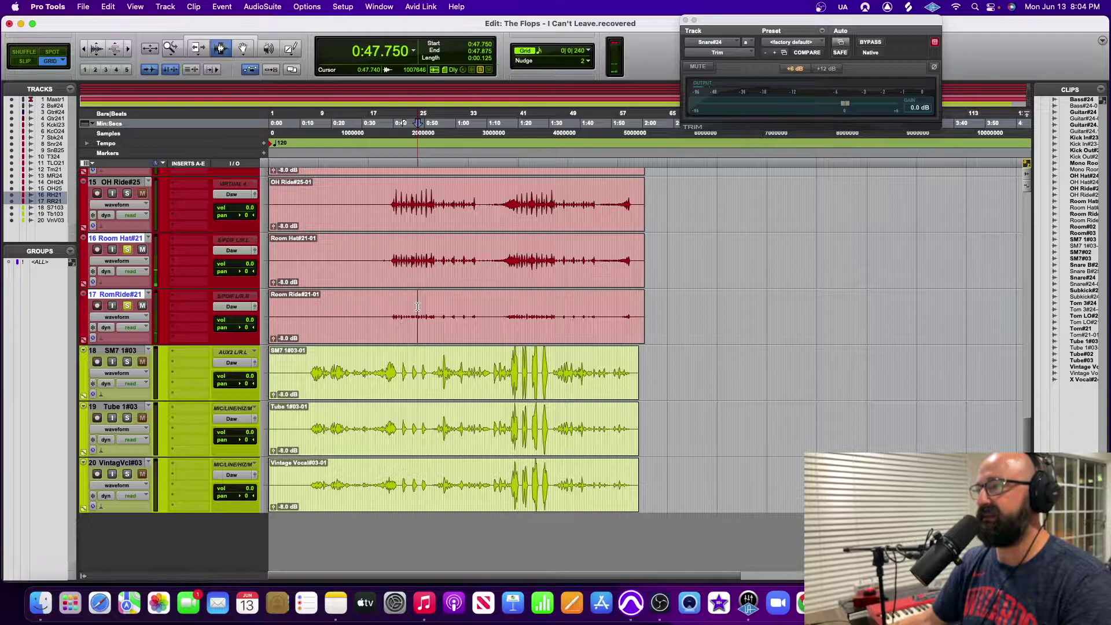
key(super+equal)
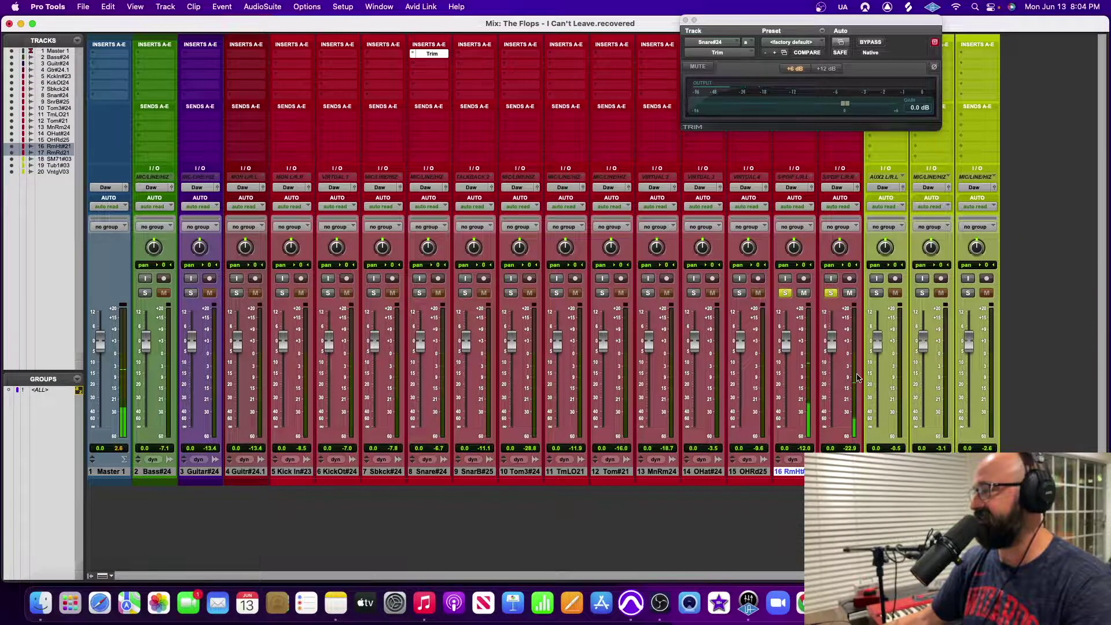
key(super+equal)
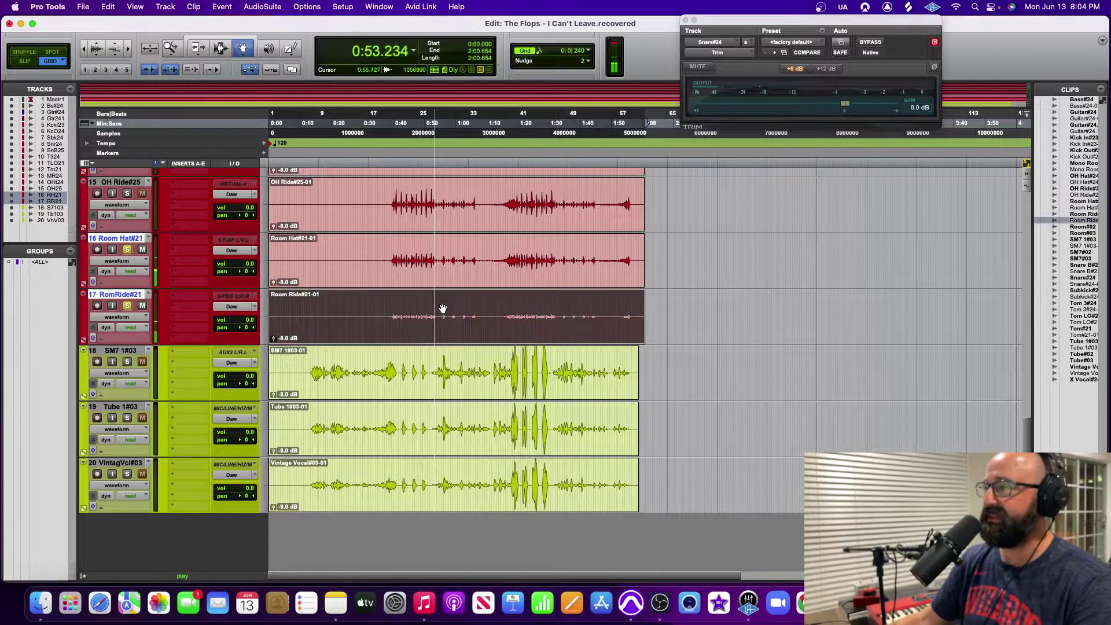
Step: Raise the Room Ride clip gain to +4.5 dB
click(442, 310)
key(ctrl+shift+Up)
key(ctrl+shift+Up)
key(ctrl+shift+Up)
key(ctrl+shift+Up)
key(ctrl+shift+Up)
key(ctrl+shift+Up)
key(ctrl+shift+Up)
key(ctrl+shift+Up)
key(ctrl+shift+Up)
key(ctrl+shift+Up)
key(ctrl+shift+Up)
key(ctrl+shift+Up)
key(ctrl+shift+Up)
key(ctrl+shift+Up)
key(ctrl+shift+Up)
key(ctrl+shift+Up)
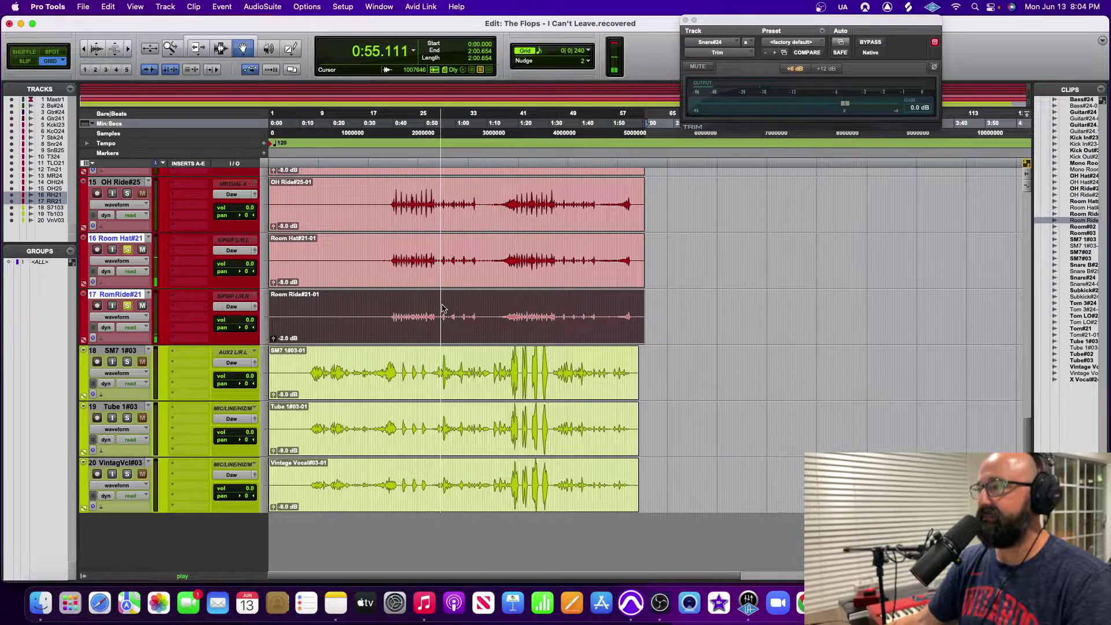
key(ctrl+shift+Up)
key(ctrl+shift+Up)
key(ctrl+shift+Up)
key(ctrl+shift+Up)
key(ctrl+shift+Up)
key(ctrl+shift+Up)
key(ctrl+shift+Up)
key(ctrl+shift+Up)
key(ctrl+shift+Up)
key(space)
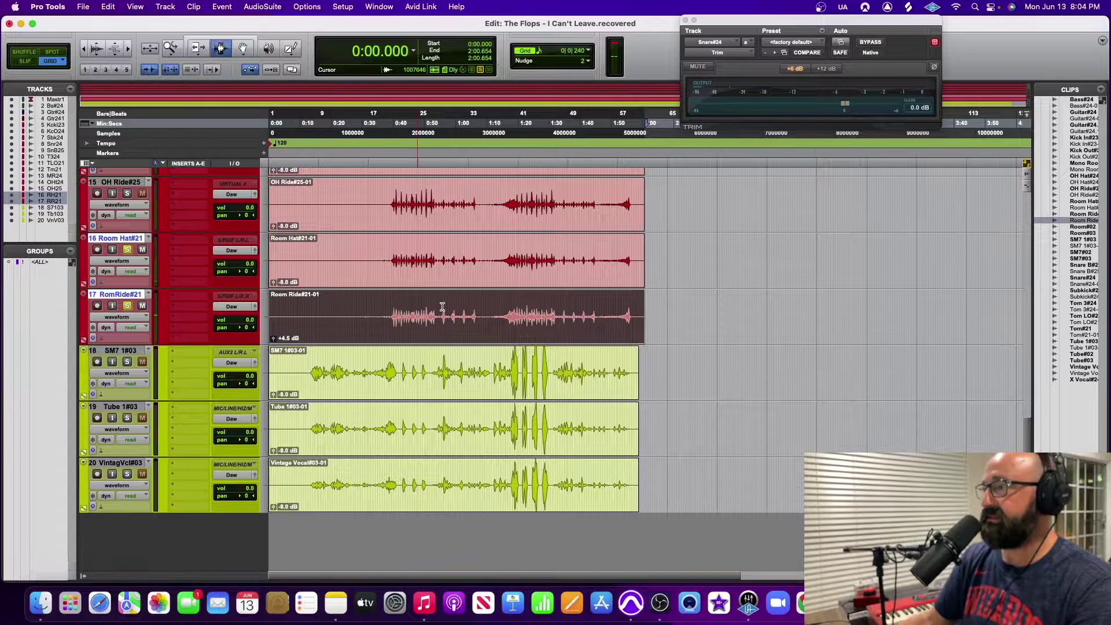
click(399, 317)
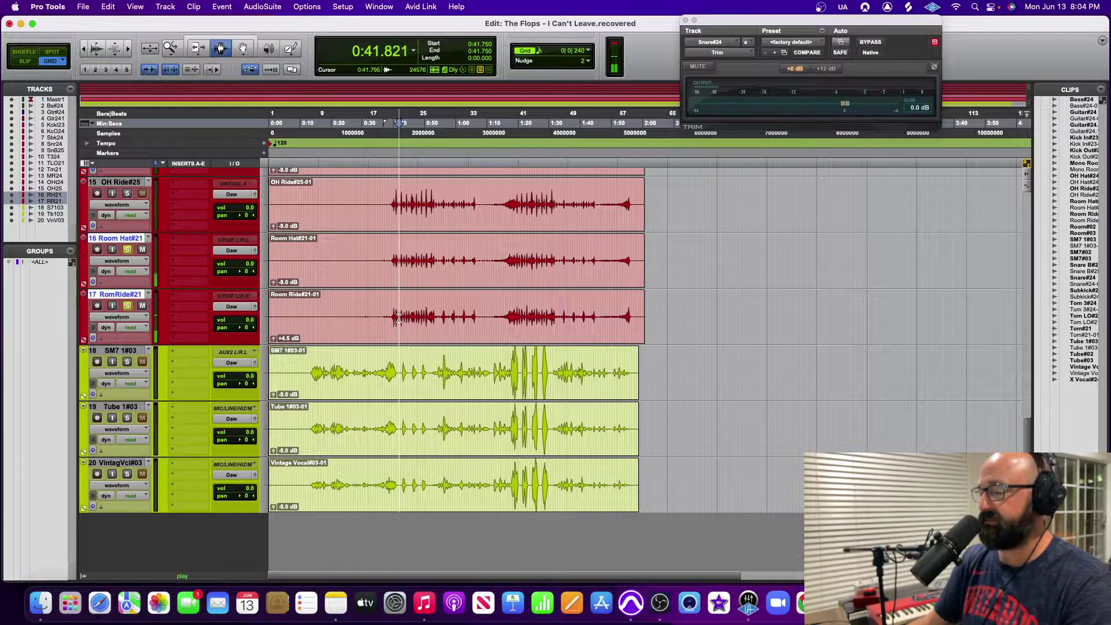
Step: Select the Room Hat clip at -5.0 dB, compare levels in the mixer, and stop playback
key(super+equal)
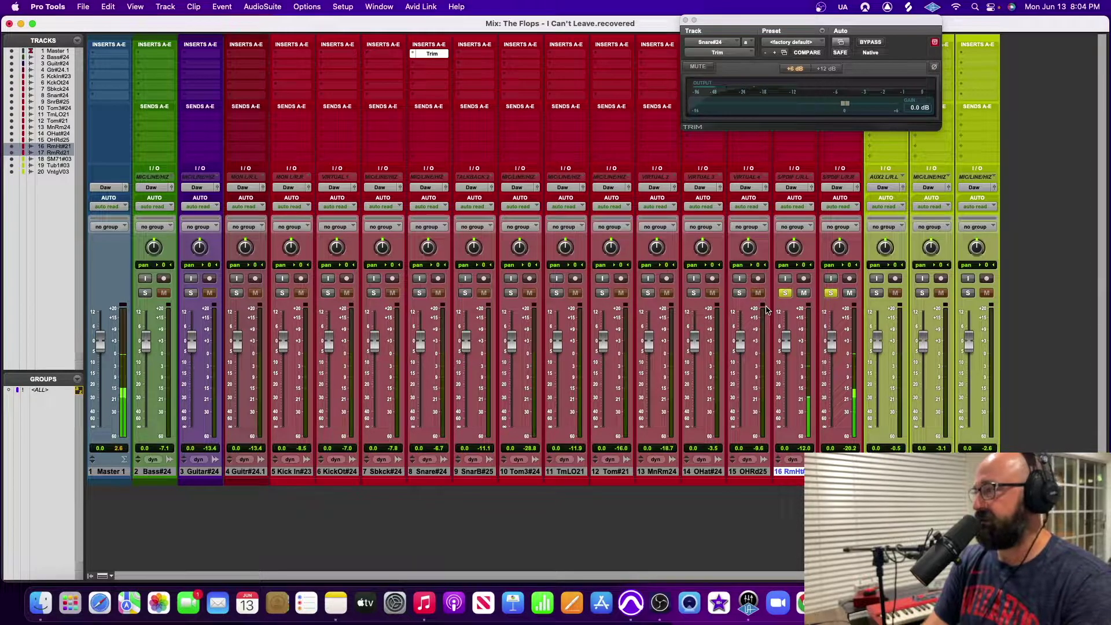
key(super+equal)
click(373, 267)
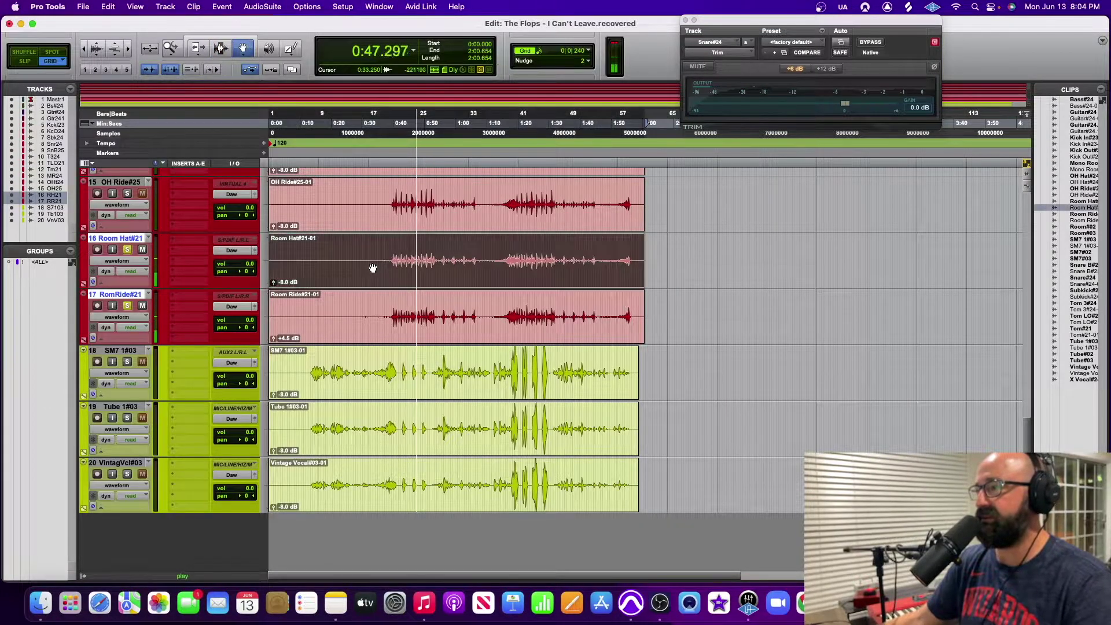
key(super+equal)
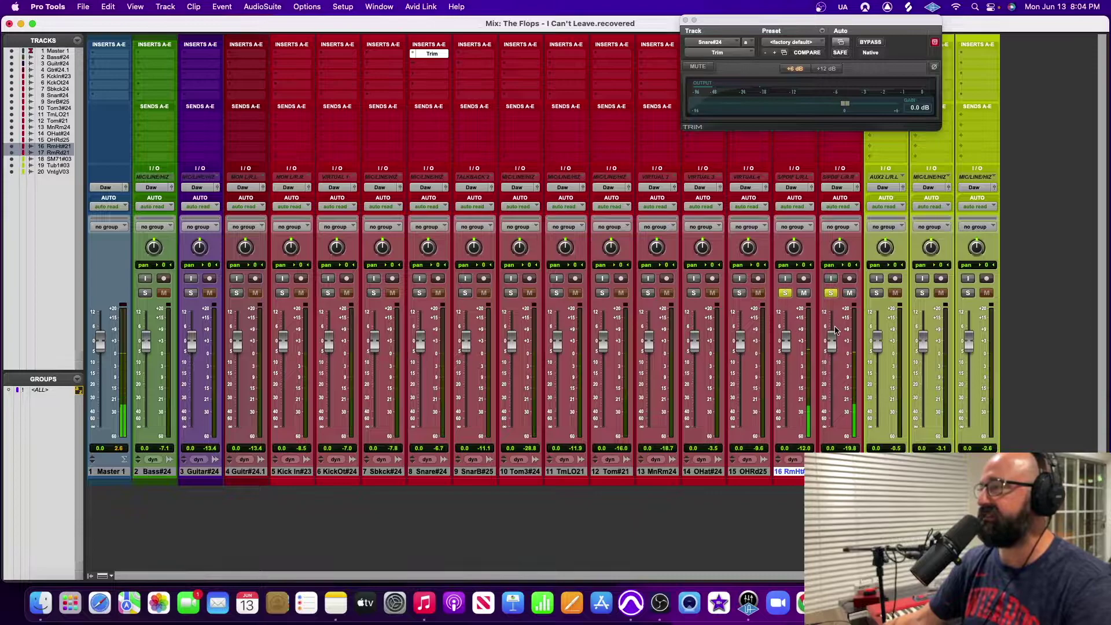
key(super+equal)
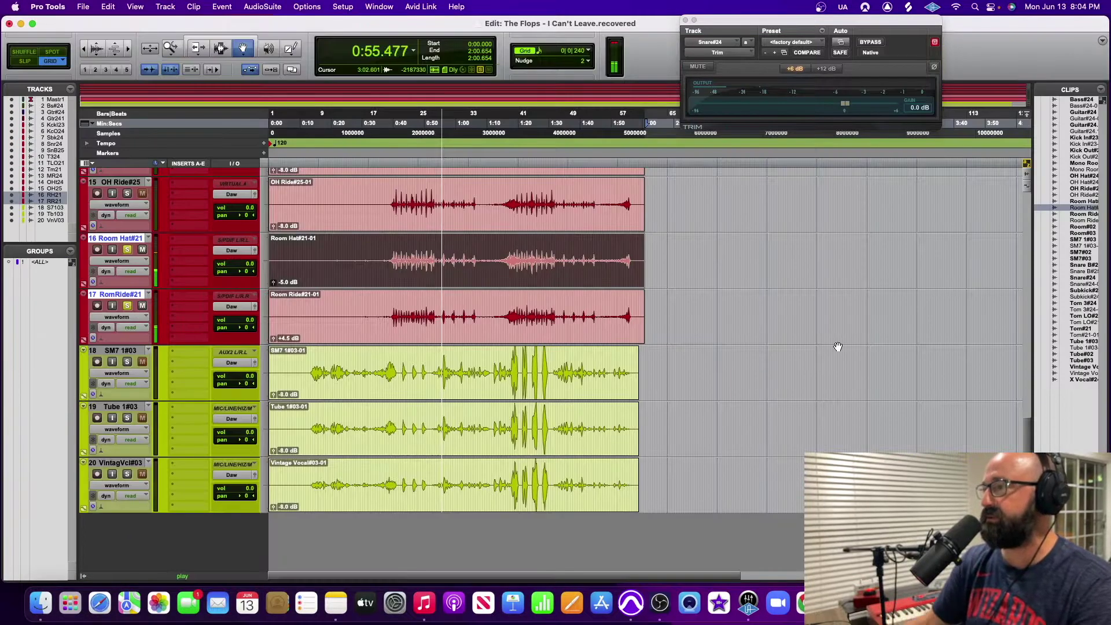
key(space)
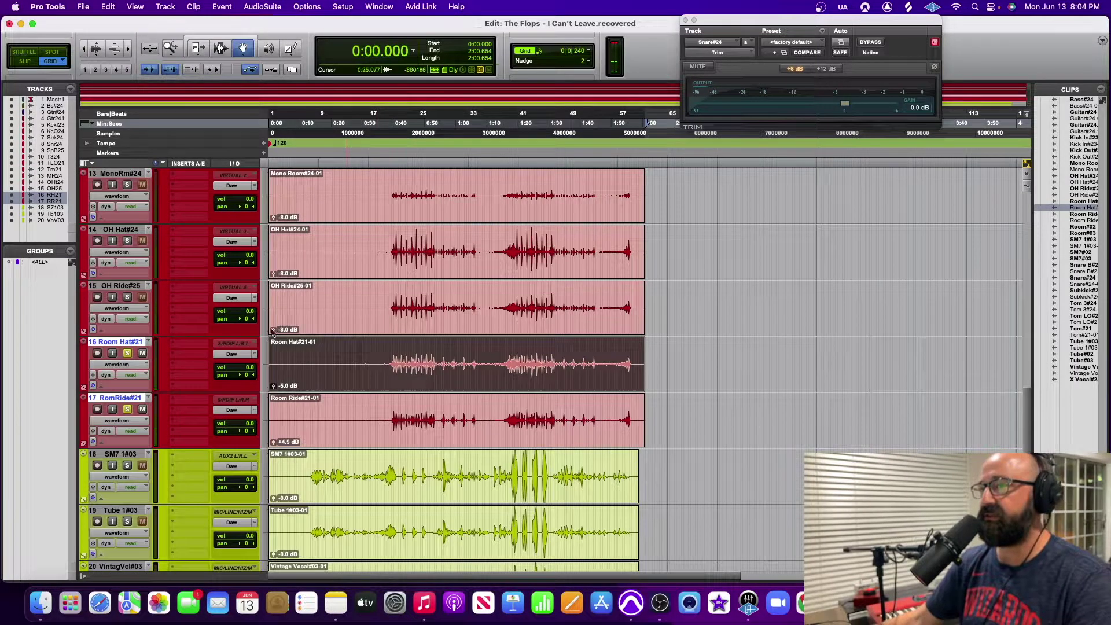
Step: Select the OH Ride and OH Hat tracks and play from 0:40 to hear the overheads
click(122, 288)
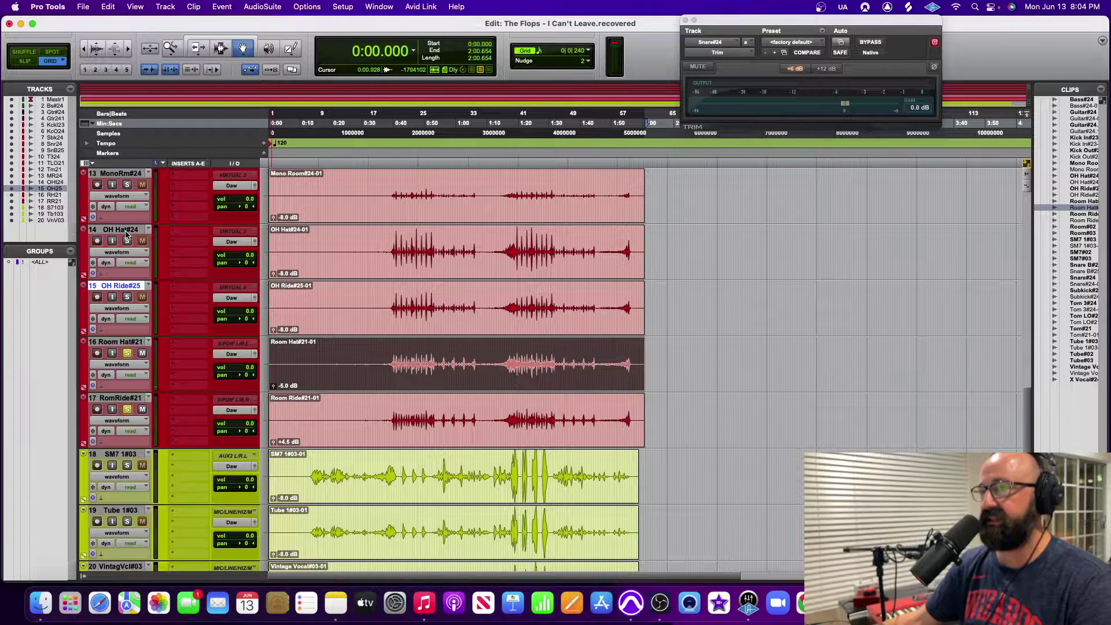
shift+click(126, 233)
key(space)
key(F7)
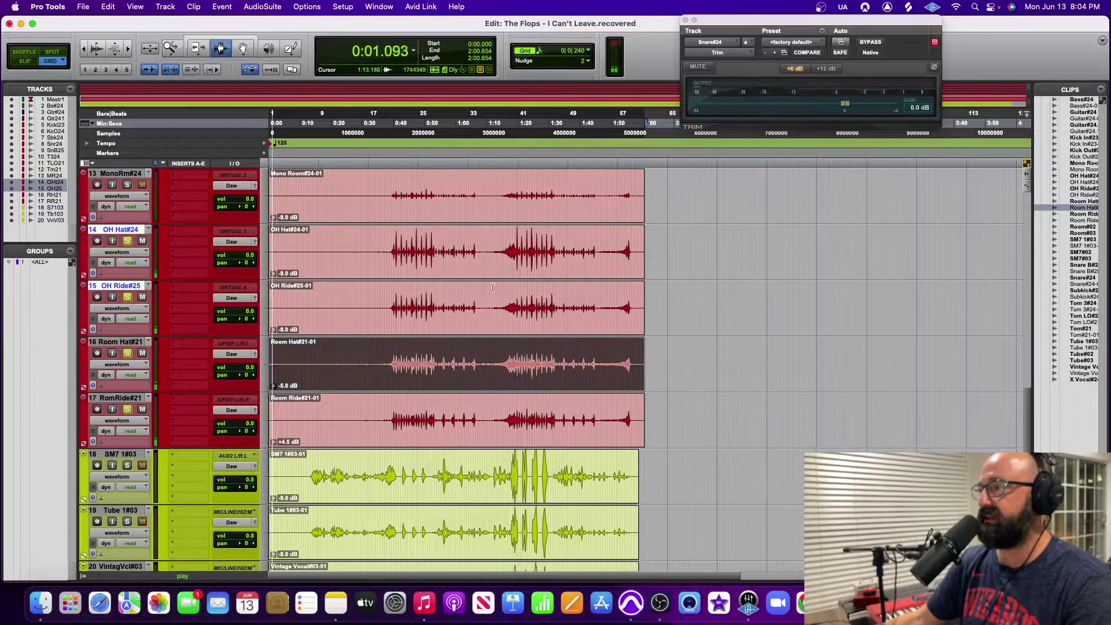
click(392, 249)
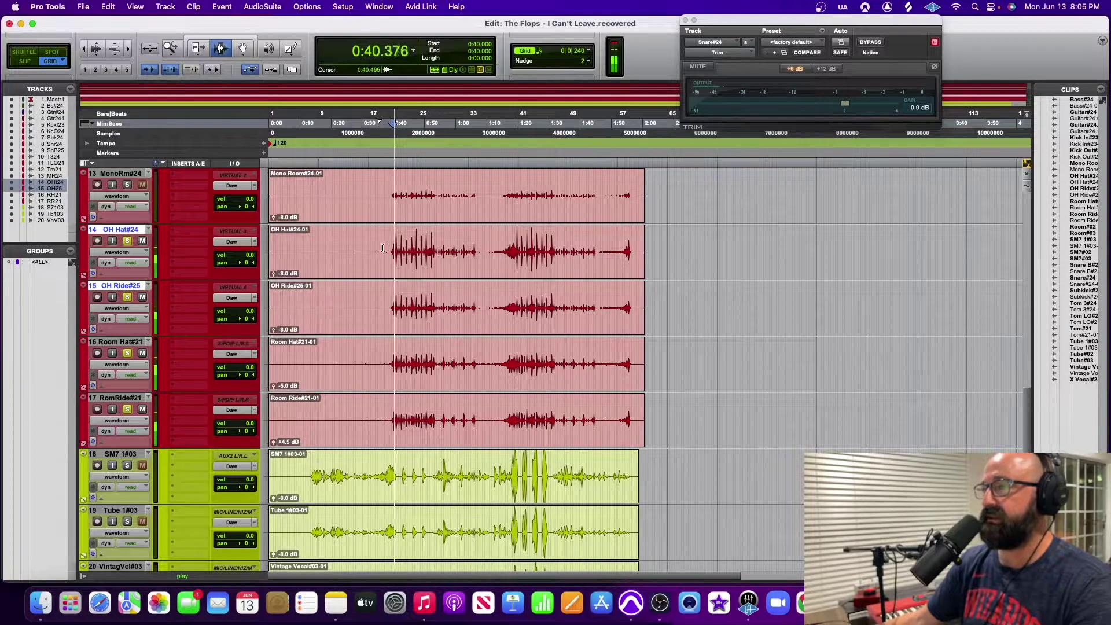
key(super+equal)
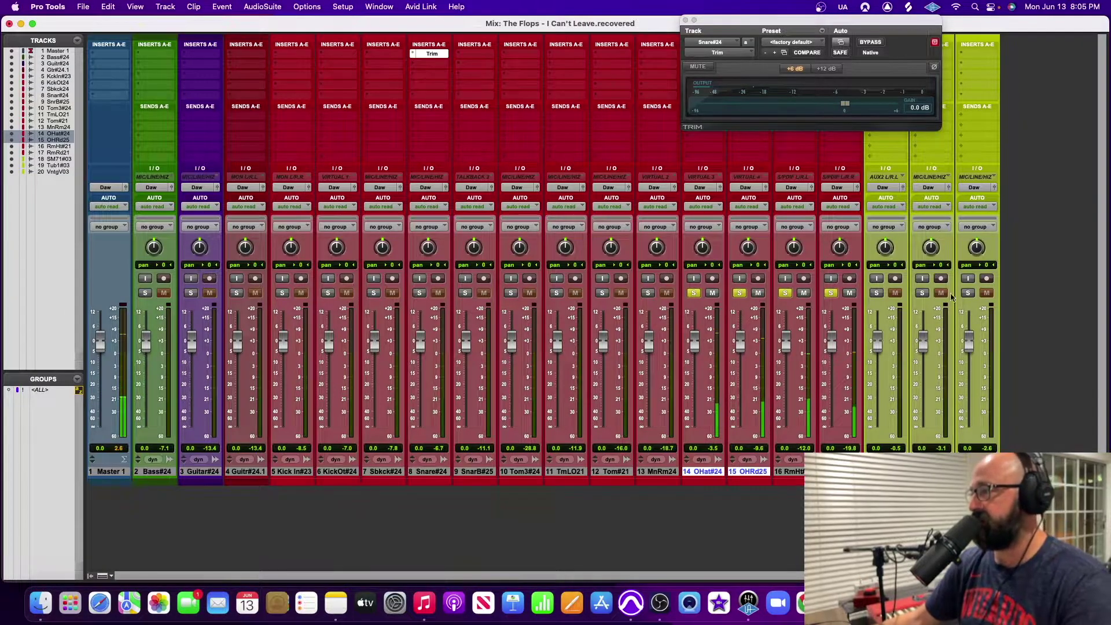
key(super+equal)
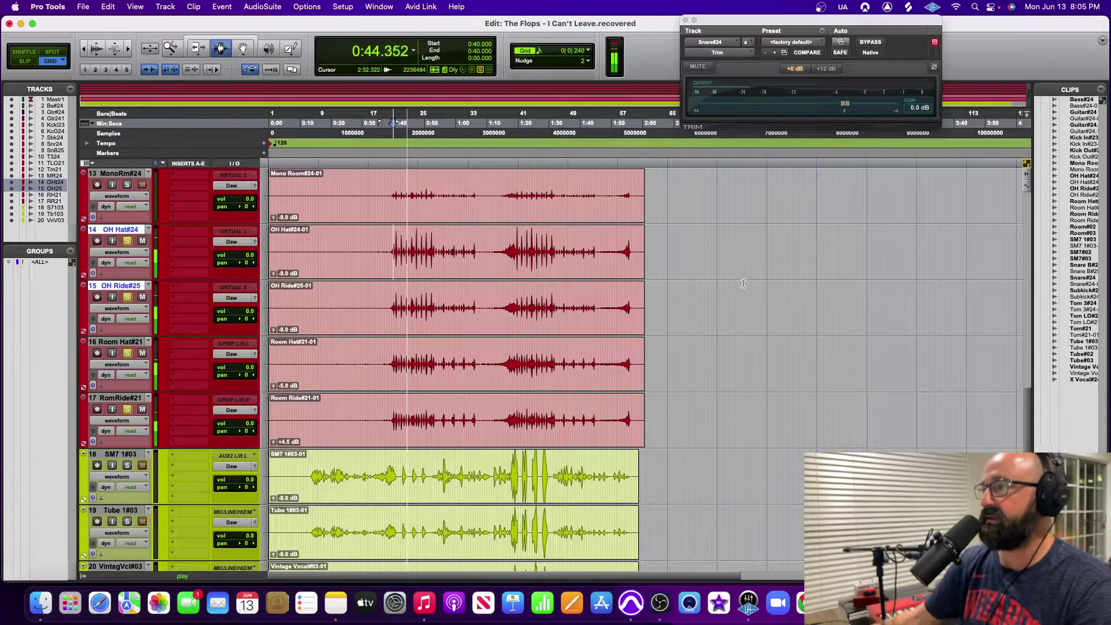
Step: Lower the OH Ride clip gain to -9.5 dB and OH Hat to -10 dB, checking the mixer
key(F8)
click(473, 316)
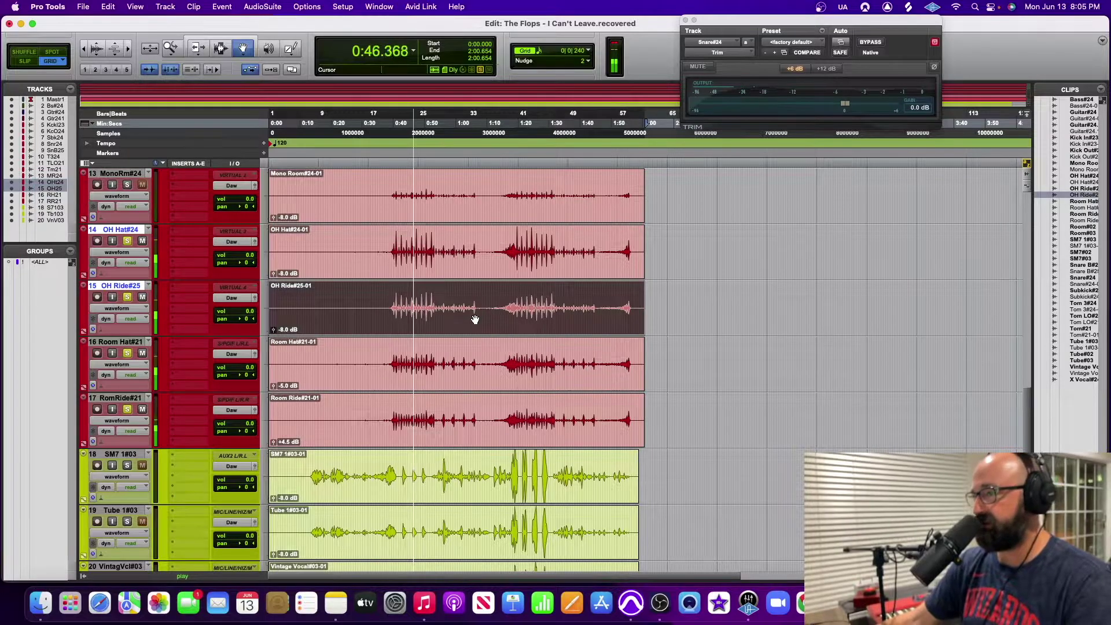
key(ctrl+shift+Down)
key(ctrl+shift+Down)
key(ctrl+shift+Down)
click(447, 252)
key(ctrl+shift+Down)
key(ctrl+shift+Down)
key(ctrl+shift+Down)
key(ctrl+shift+Down)
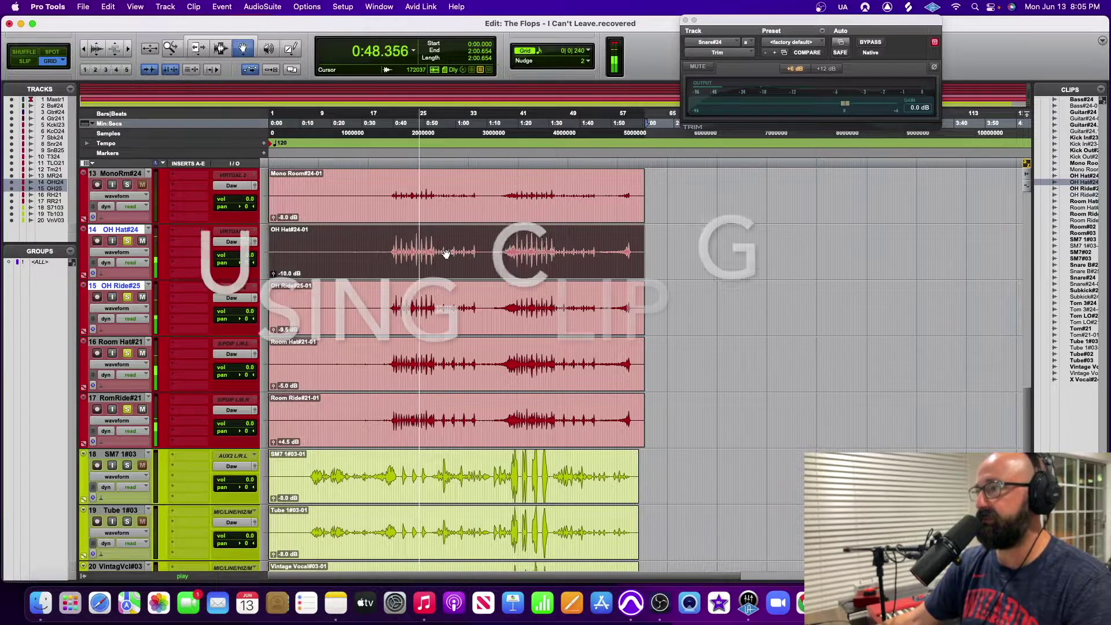
key(super+equal)
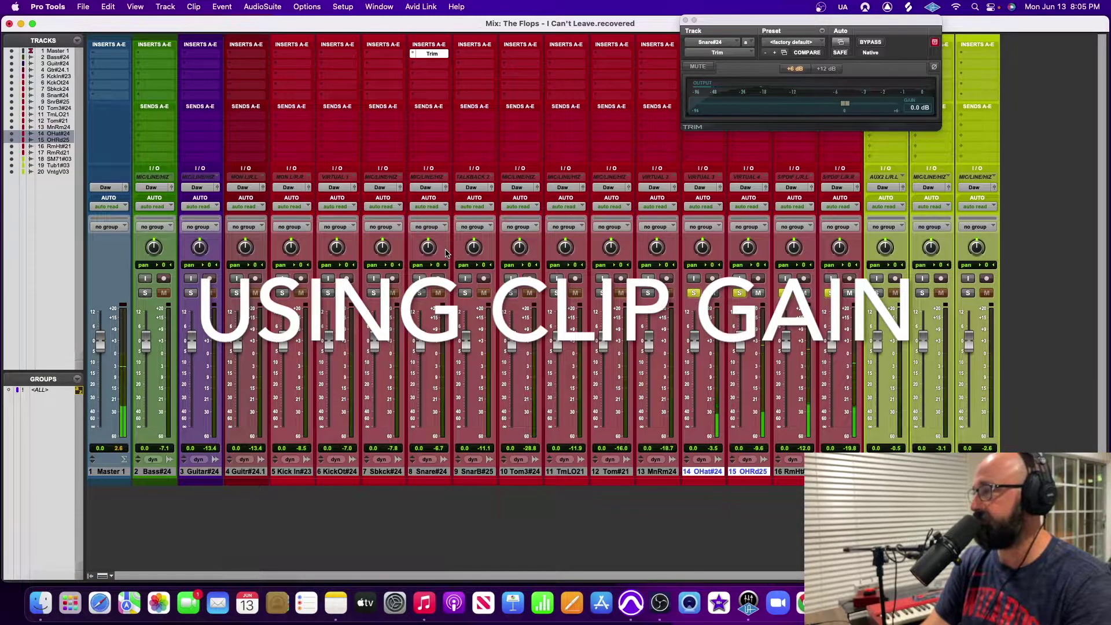
key(super+equal)
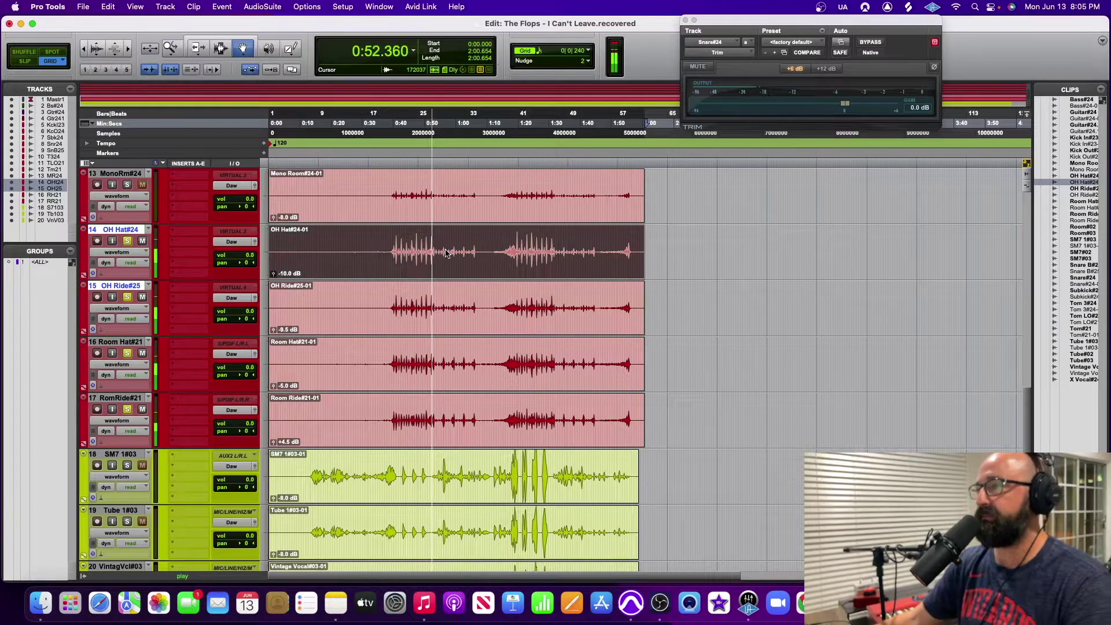
key(super+equal)
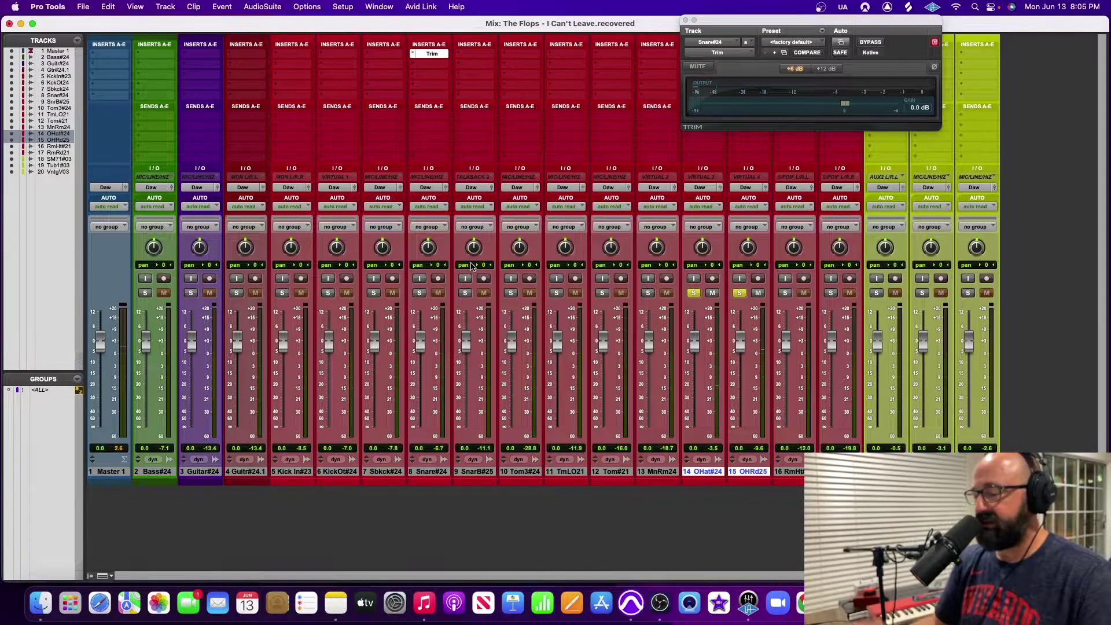
key(super+equal)
Step: Select the SM7, Tube and Vintage Vocal tracks (18–20)
scroll(515, 389, down, 2)
scroll(515, 389, up, 4)
scroll(514, 390, down, 3)
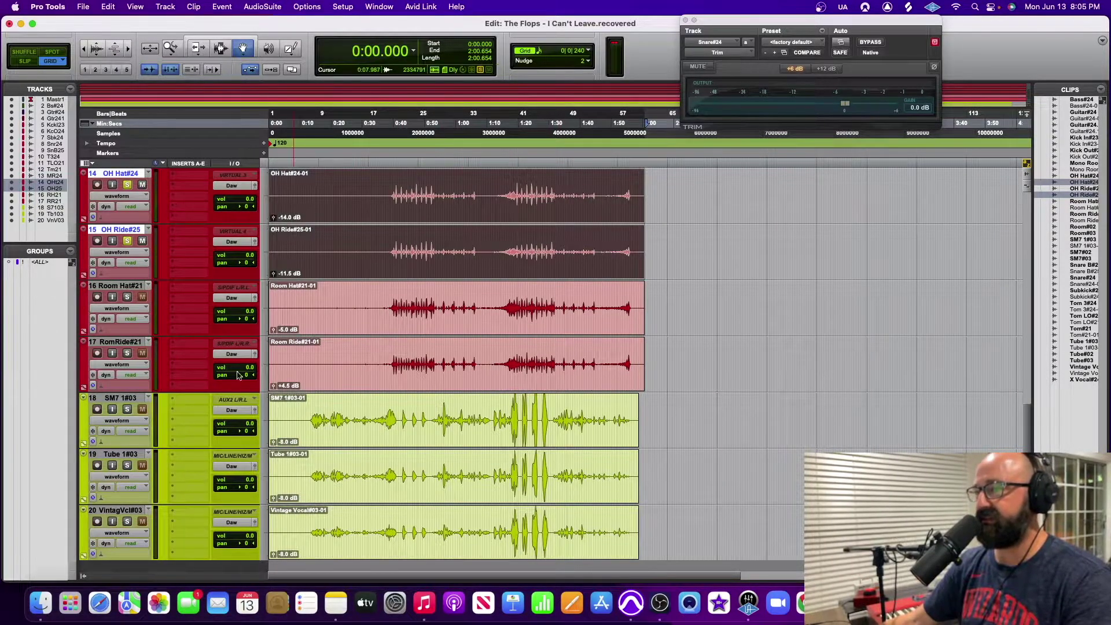
click(121, 398)
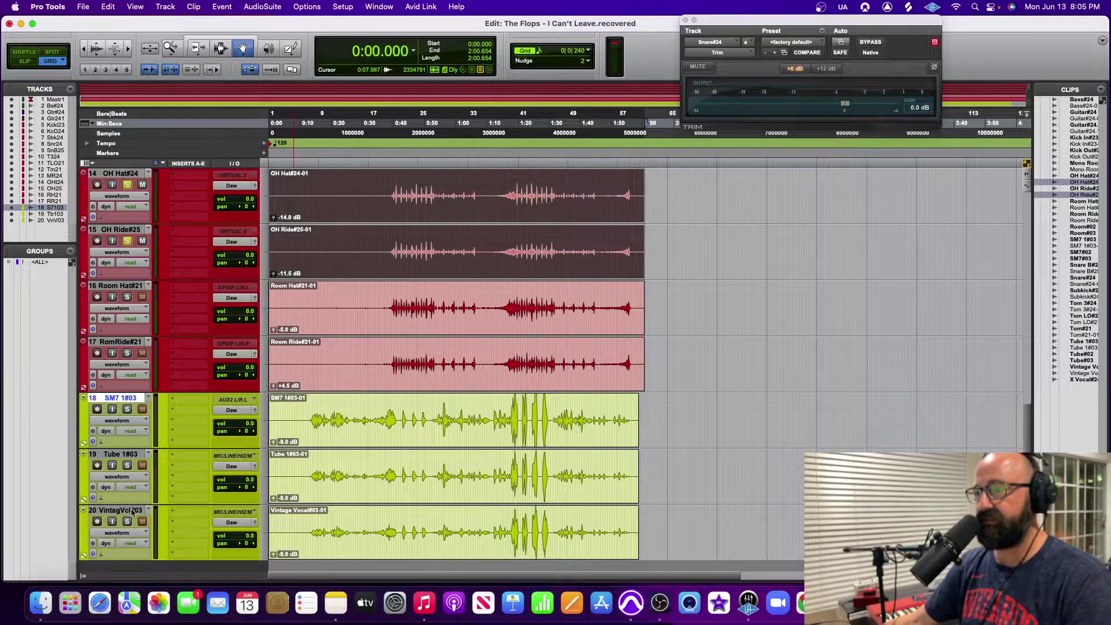
shift+click(132, 511)
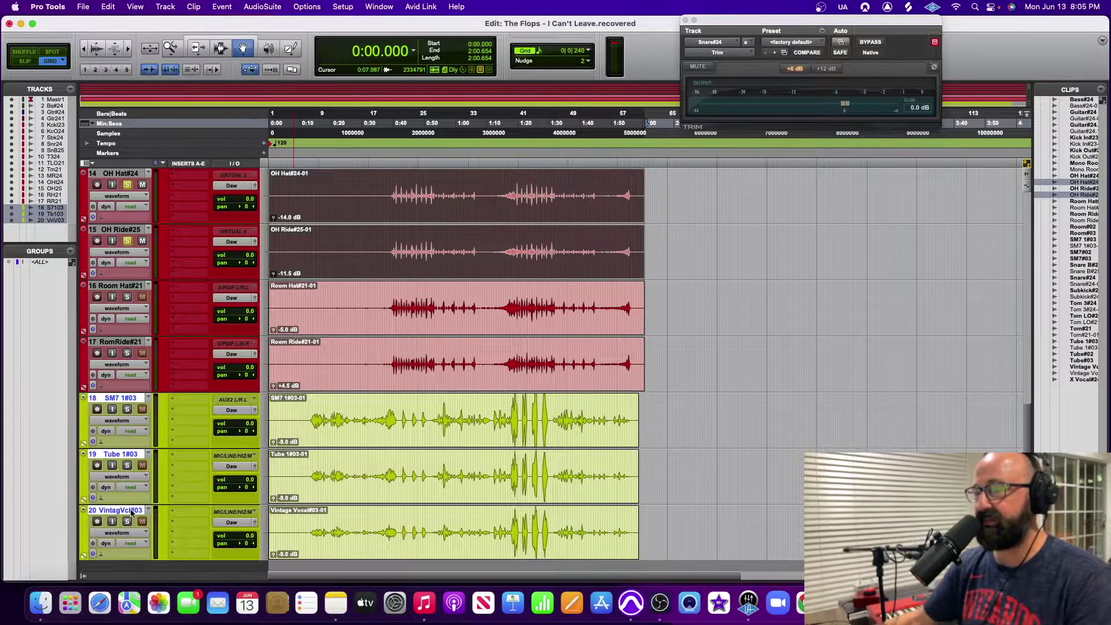
click(121, 398)
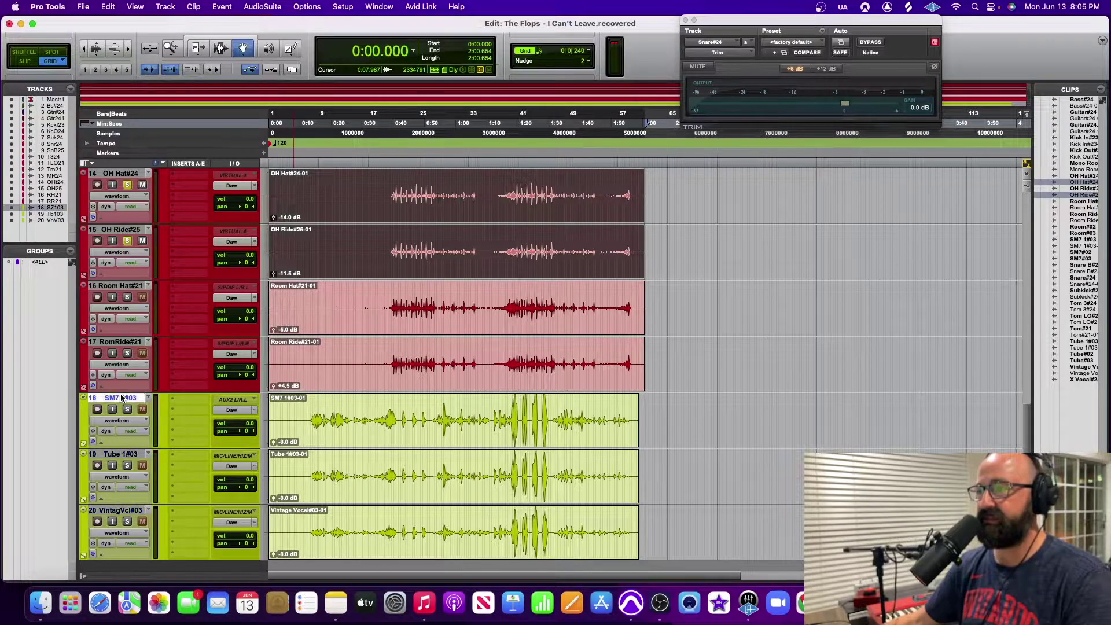
shift+click(127, 511)
Step: Create a Mix/Edit group named 'Vocal' from the selected tracks
key(super+g)
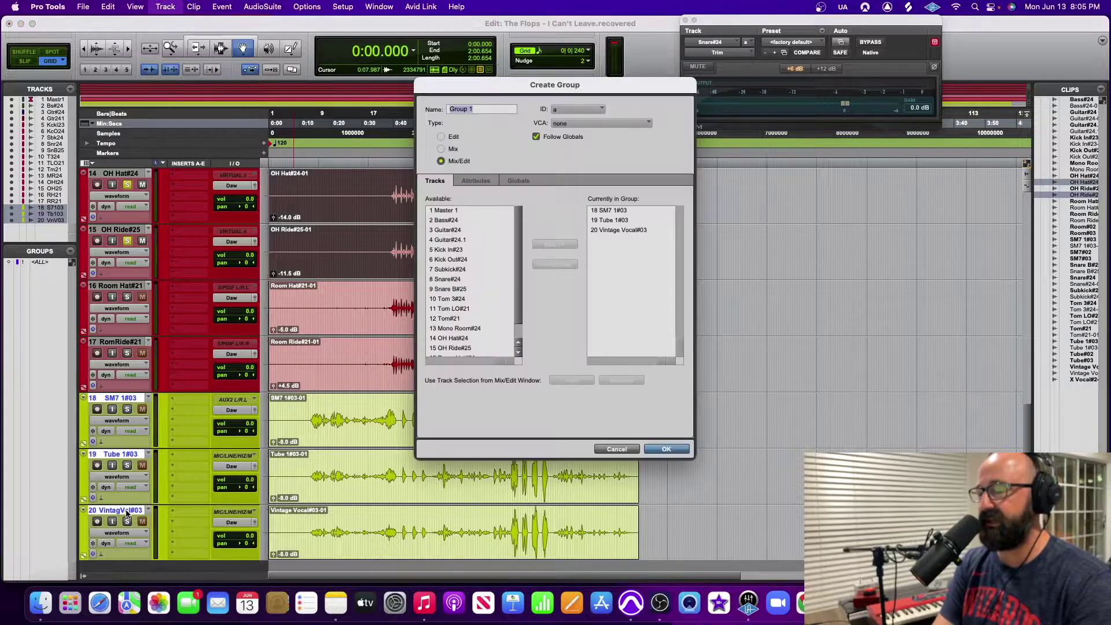
text(Voca)
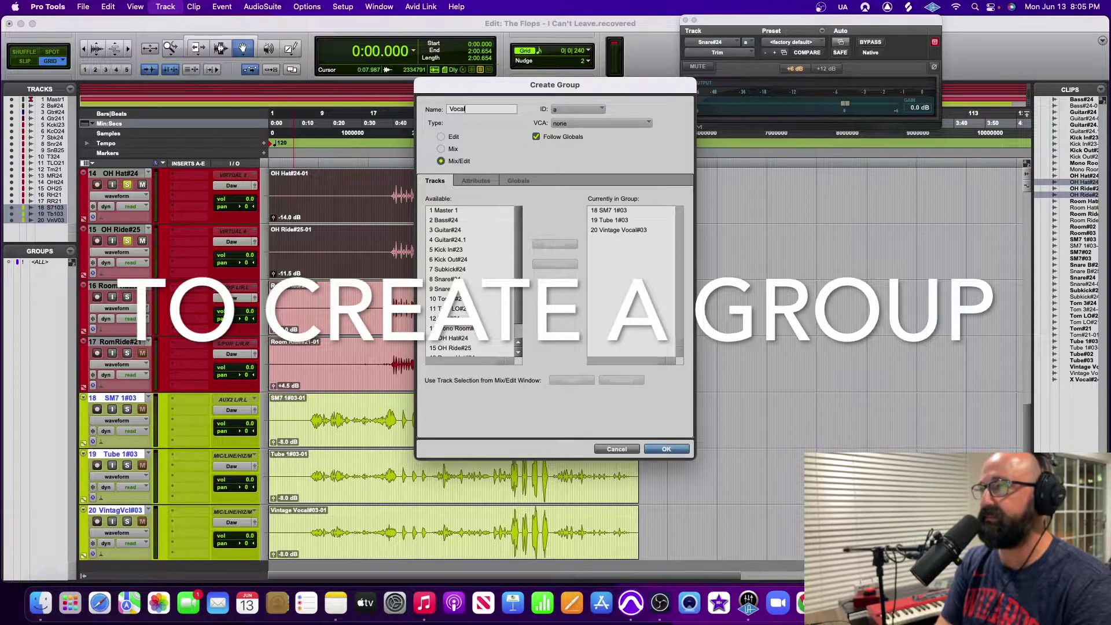
text(l)
key(Return)
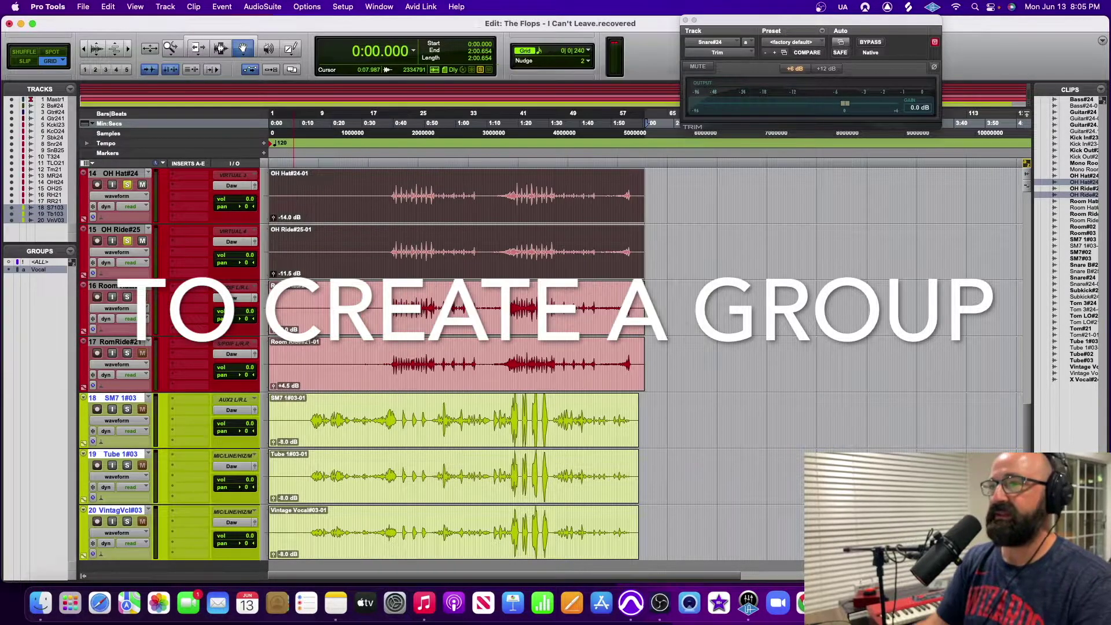
click(512, 418)
Step: Separate 1:17.750–1:30.250 on the vocal tracks into new clips and lower their clip gain to -15 dB
key(super+bracketright)
key(super+bracketright)
key(super+bracketright)
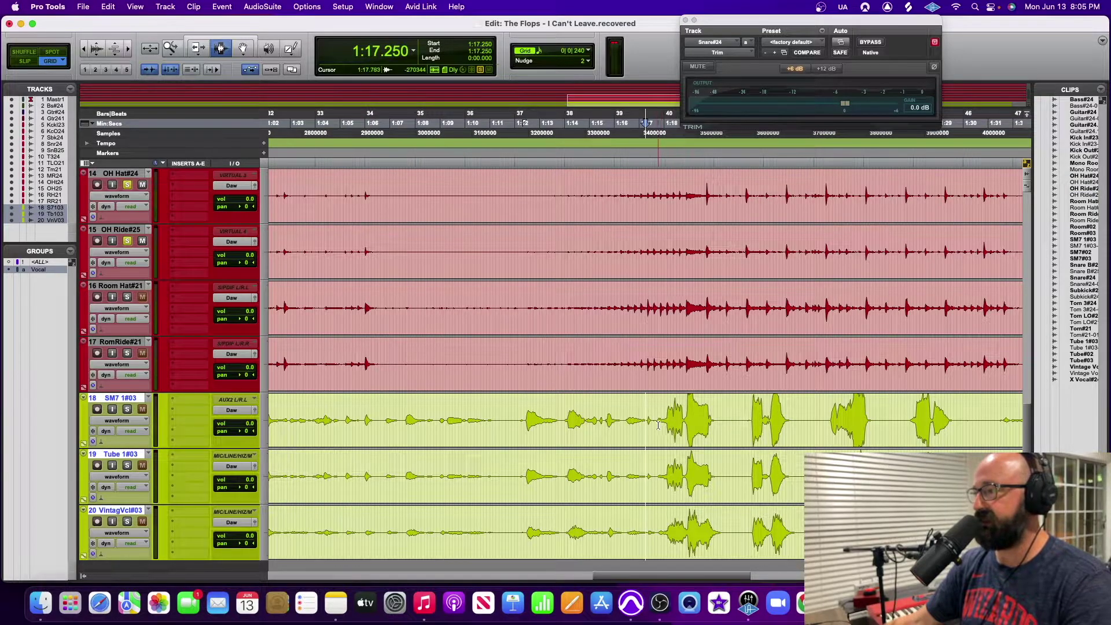
drag(658, 425, 970, 422)
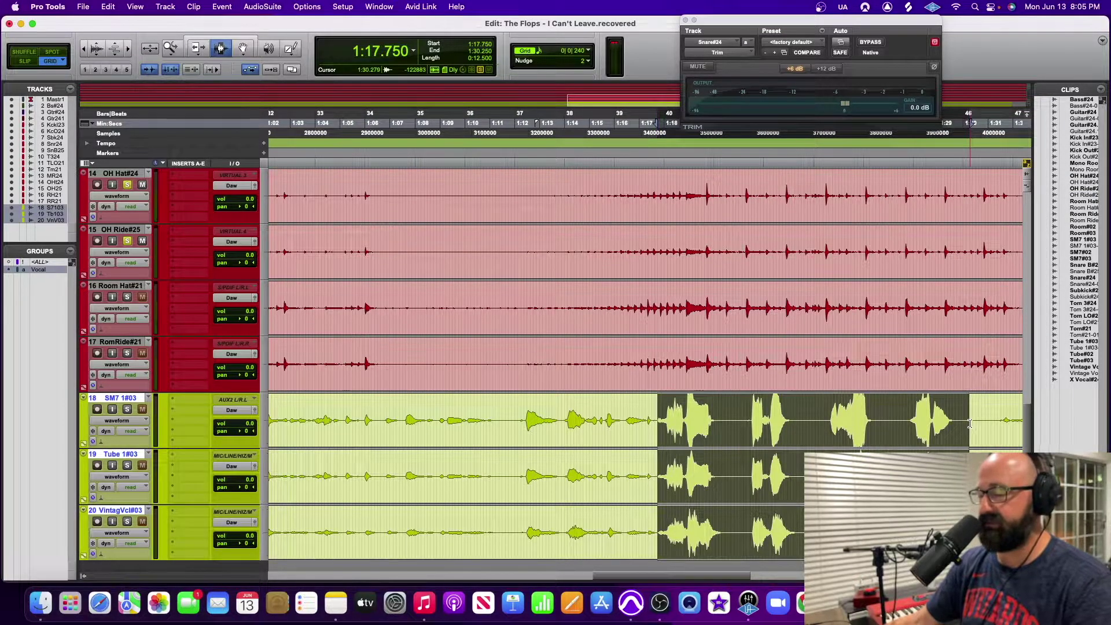
key(super+e)
key(F8)
key(ctrl+shift+Down)
key(ctrl+shift+Down)
key(ctrl+shift+Down)
key(ctrl+shift+Down)
key(ctrl+shift+Down)
key(ctrl+shift+Down)
key(ctrl+shift+Down)
key(ctrl+shift+Down)
key(ctrl+shift+Down)
key(ctrl+shift+Down)
key(ctrl+shift+Down)
key(ctrl+shift+Down)
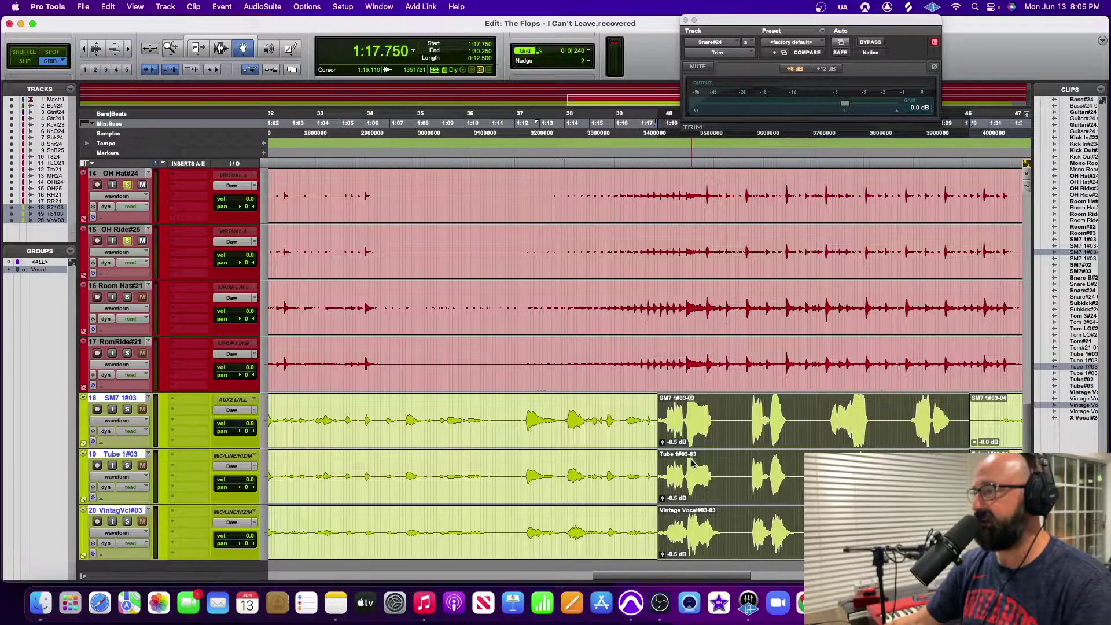
key(ctrl+shift+Down)
key(ctrl+shift+Down)
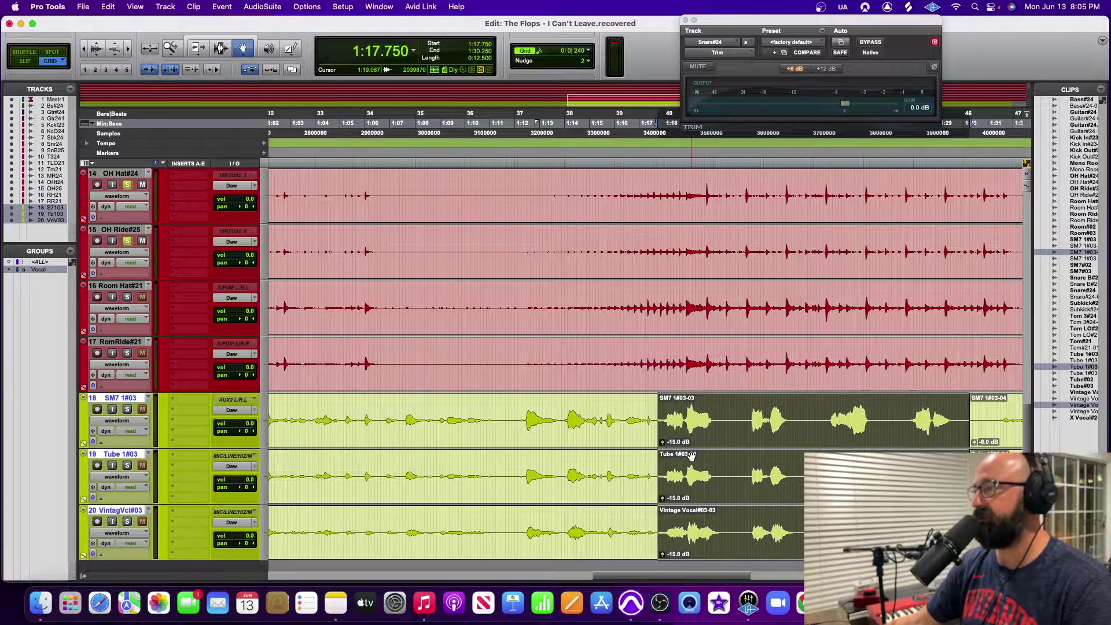
Step: Deselect the vocal clips, check levels in the Mix window, and close the snare's Trim plug-in window
key(F7)
click(565, 417)
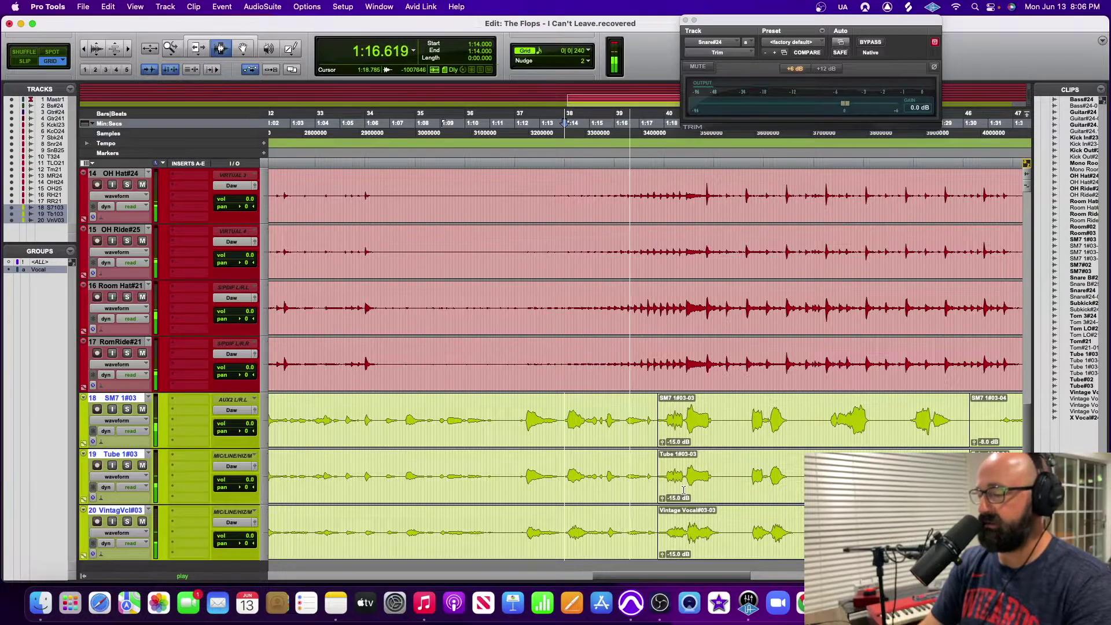
key(super+equal)
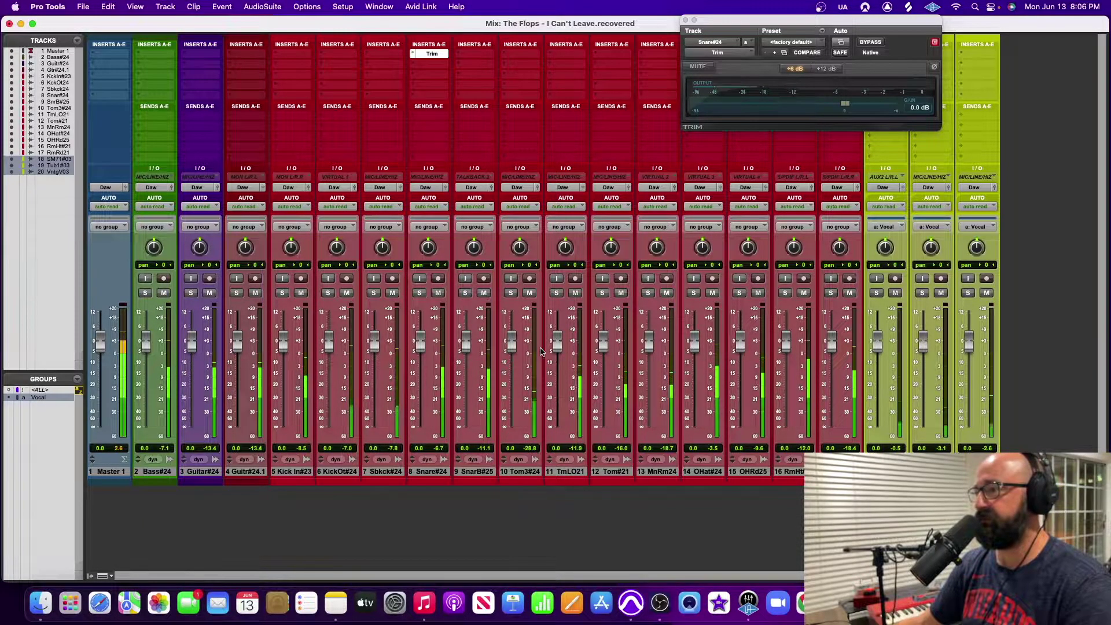
click(686, 21)
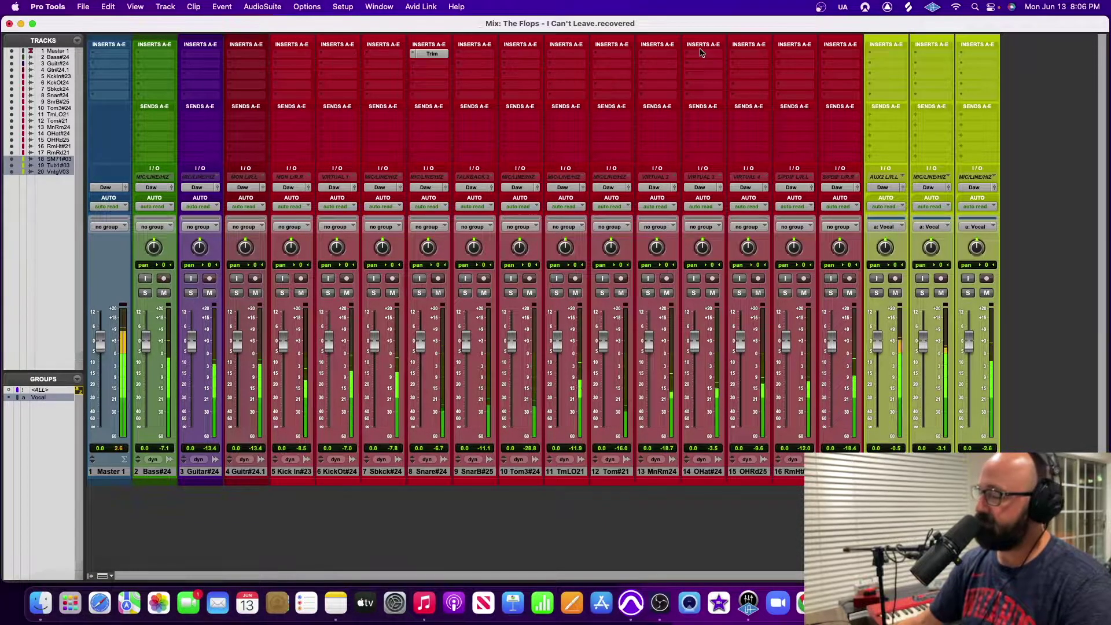
Step: Review the whole song zoomed out in the Edit window across all tracks, then return to the mixer
key(super+equal)
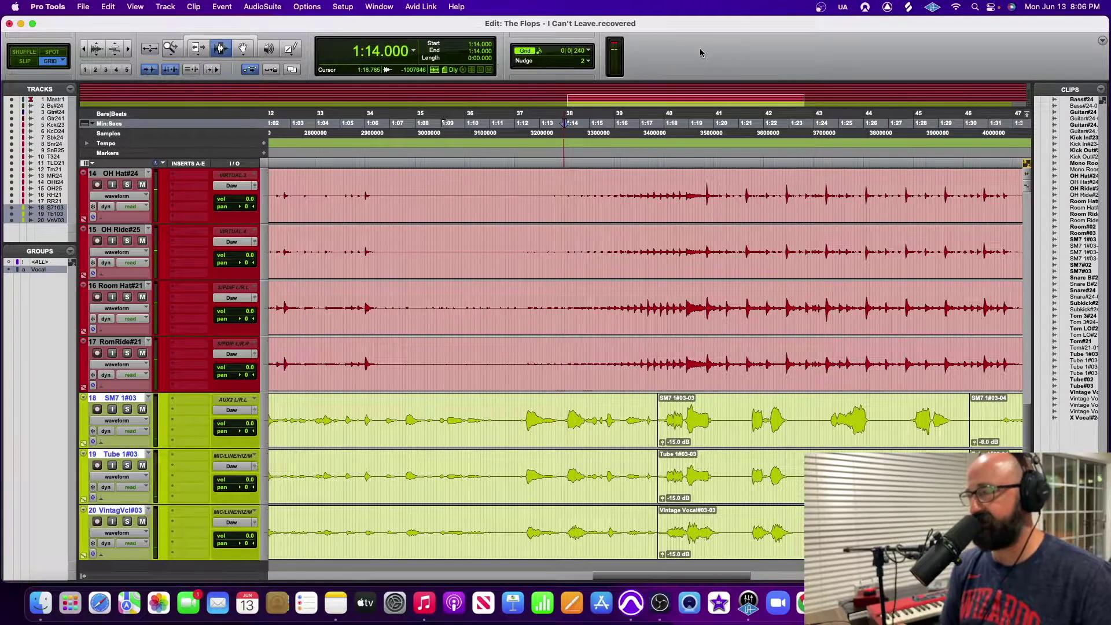
key(super+bracketleft)
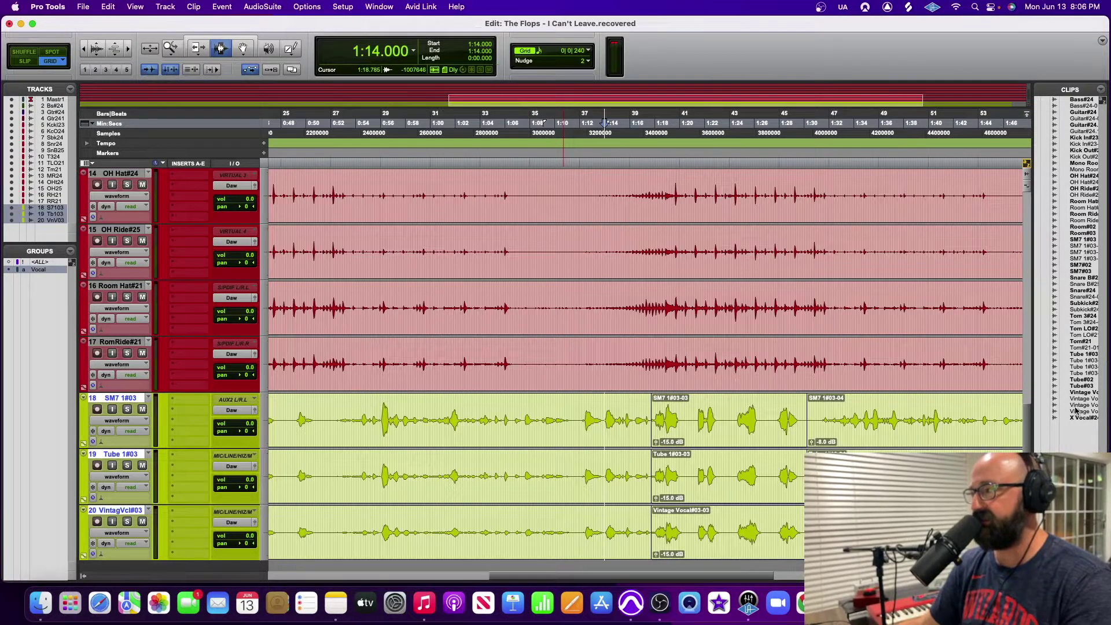
key(super+bracketleft)
scroll(828, 431, up, 10)
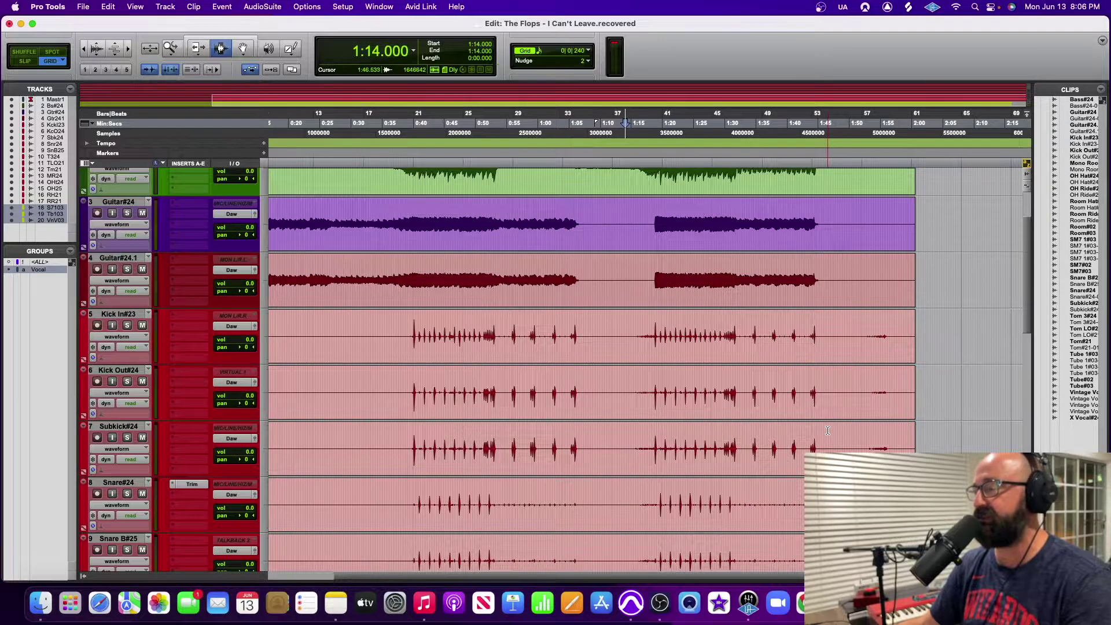
scroll(828, 431, down, 10)
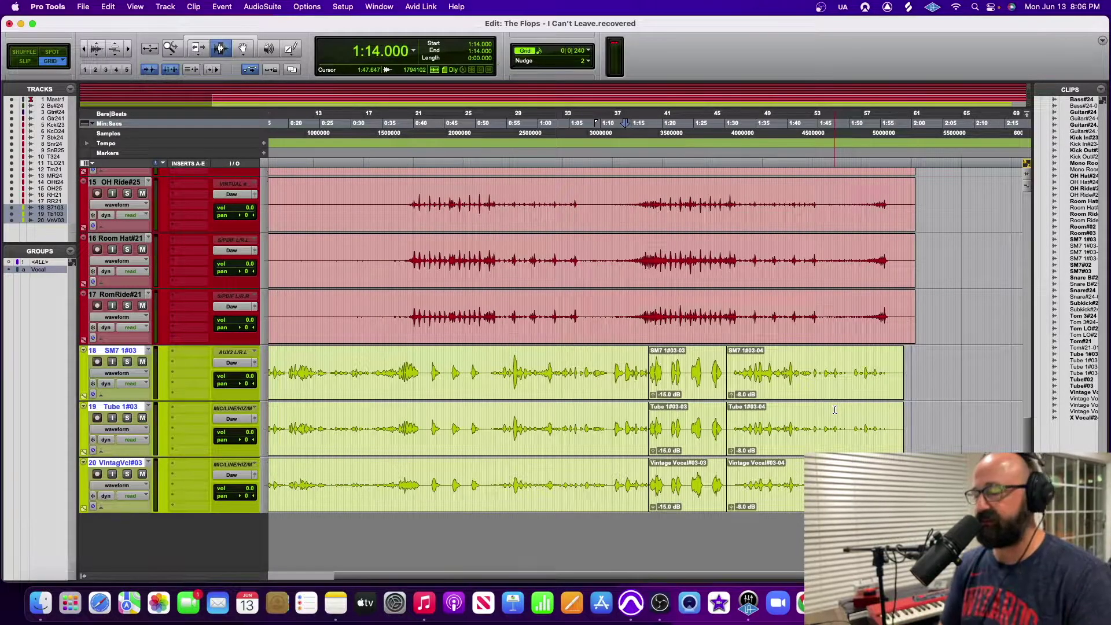
key(super+equal)
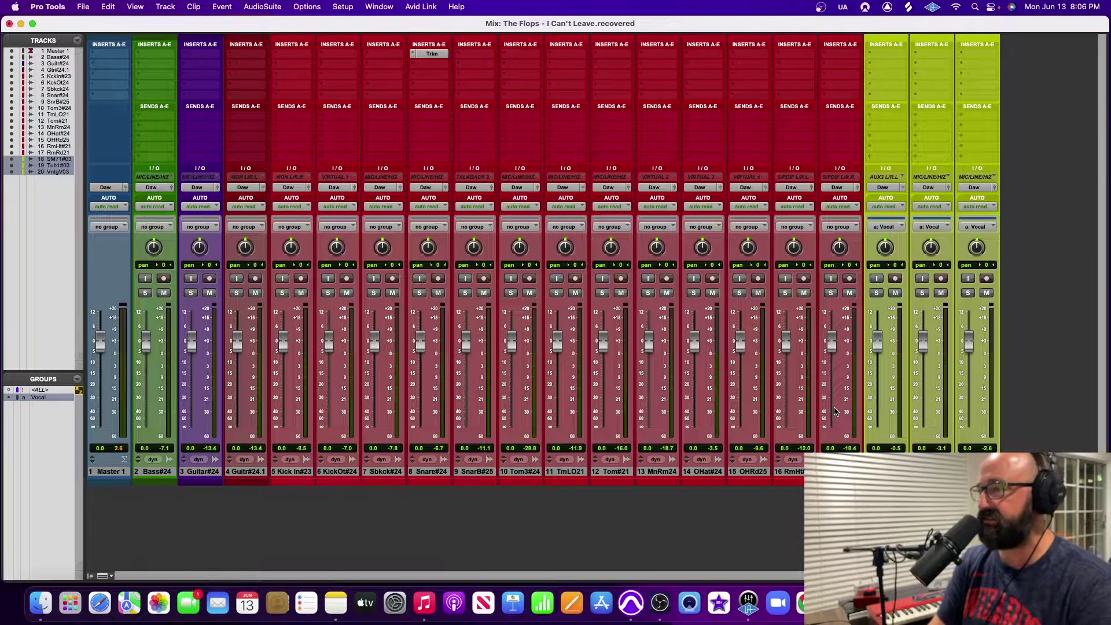